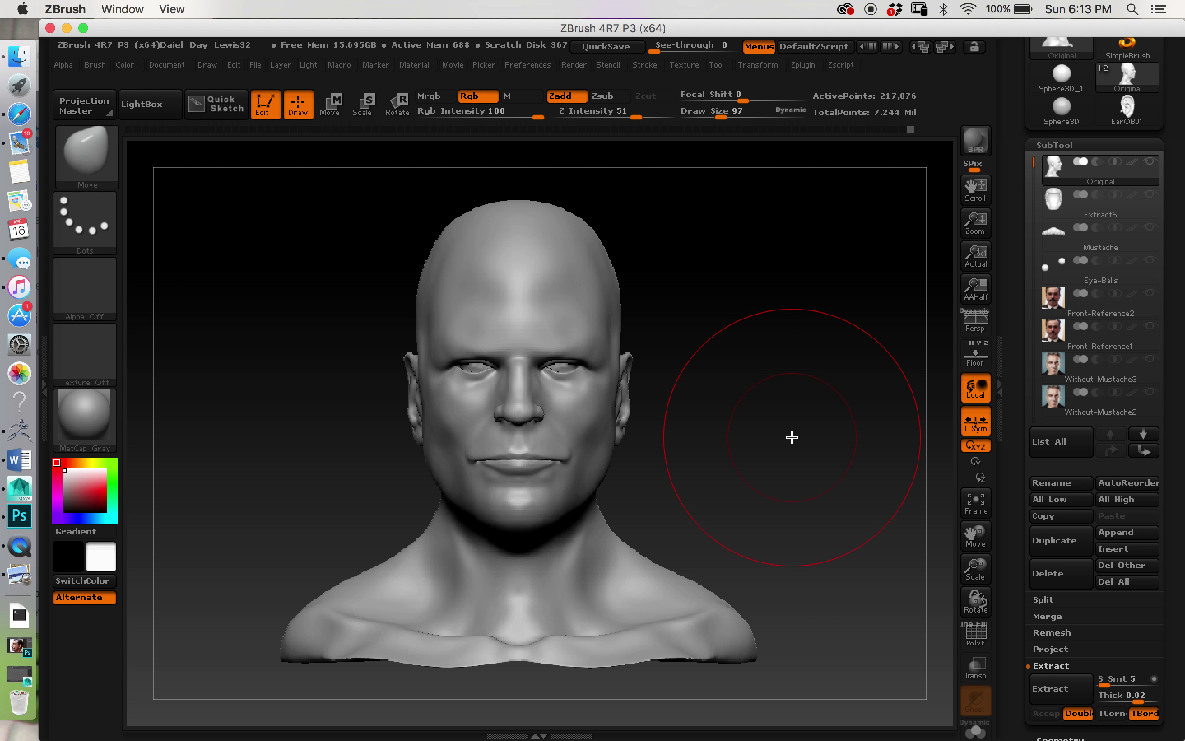
Examine the bald head sculpt from both profiles, the front and below, focusing on the jaw, neck, collarbones and ear.
{"action": "mouse_move", "coordinate": [791, 437]}
{"action": "left_mouse_down"}
{"action": "mouse_move", "coordinate": [754, 445]}
{"action": "mouse_move", "coordinate": [735, 432]}
{"action": "mouse_move", "coordinate": [820, 405]}
{"action": "mouse_move", "coordinate": [802, 429]}
{"action": "mouse_move", "coordinate": [831, 450]}
{"action": "mouse_move", "coordinate": [871, 431]}
{"action": "mouse_move", "coordinate": [785, 423]}
{"action": "mouse_move", "coordinate": [727, 463]}
{"action": "left_mouse_up"}
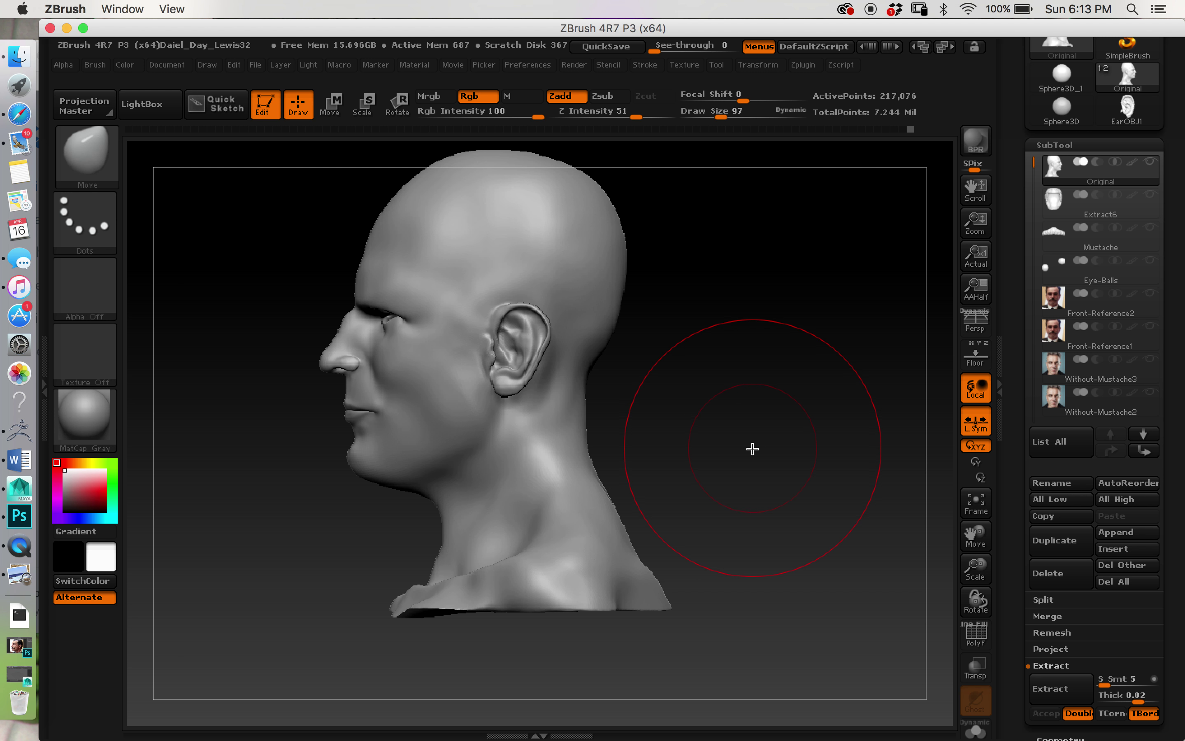
{"action": "mouse_move", "coordinate": [765, 466]}
{"action": "left_mouse_down"}
{"action": "mouse_move", "coordinate": [783, 476]}
{"action": "mouse_move", "coordinate": [783, 423]}
{"action": "mouse_move", "coordinate": [774, 474]}
{"action": "mouse_move", "coordinate": [841, 492]}
{"action": "left_mouse_up"}
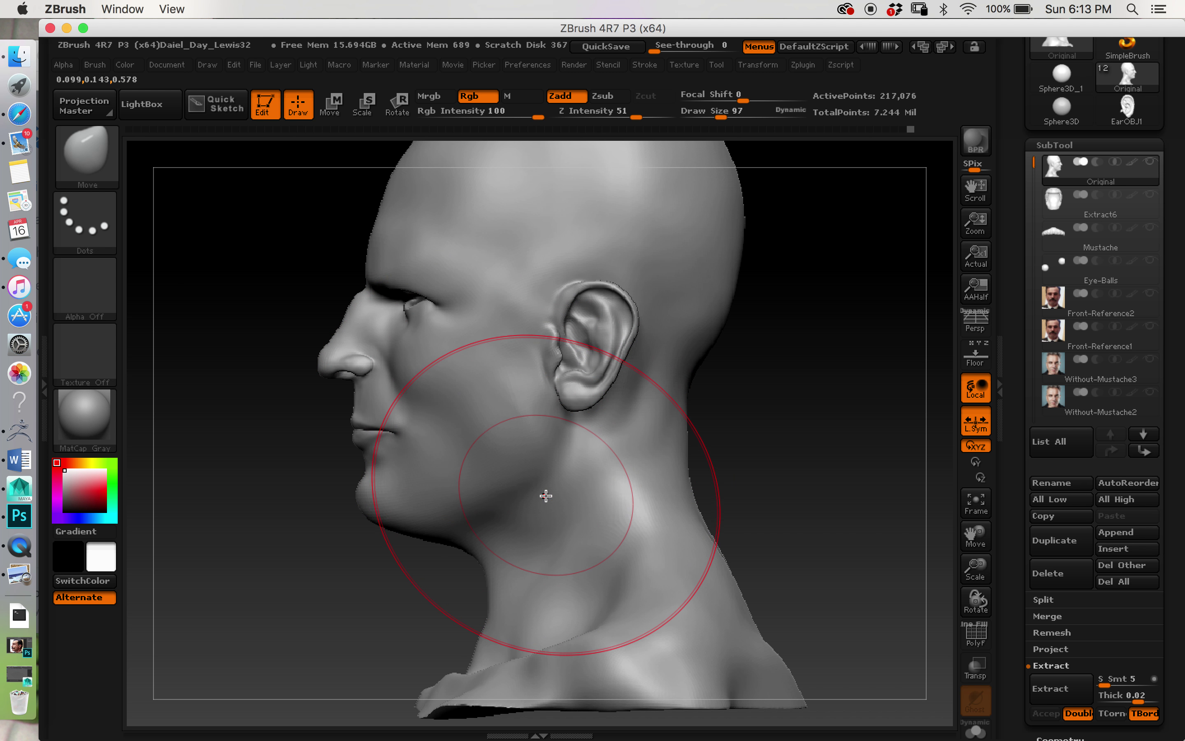
{"action": "left_click_drag", "start_coordinate": [546, 509], "coordinate": [543, 439], "text": "alt"}
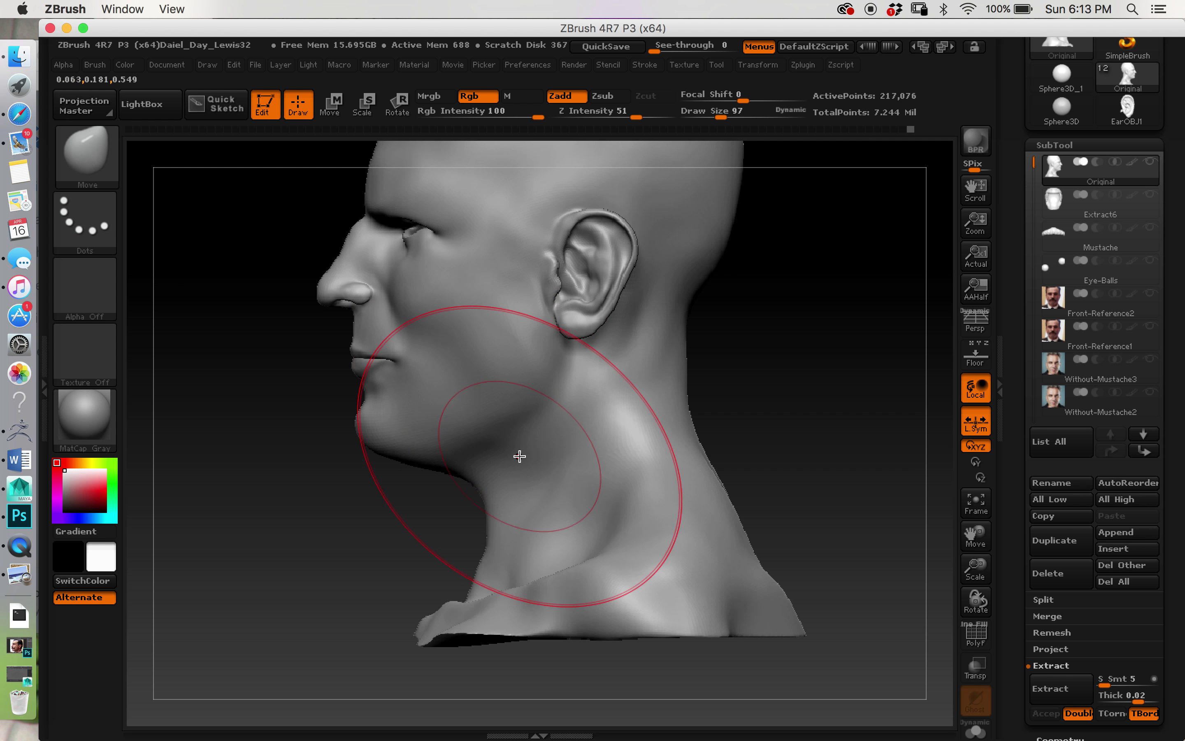
{"action": "mouse_move", "coordinate": [556, 465]}
{"action": "right_mouse_down"}
{"action": "mouse_move", "coordinate": [590, 408]}
{"action": "mouse_move", "coordinate": [629, 381]}
{"action": "right_mouse_up"}
{"action": "mouse_move", "coordinate": [611, 457]}
{"action": "right_mouse_down"}
{"action": "mouse_move", "coordinate": [593, 387]}
{"action": "mouse_move", "coordinate": [554, 382]}
{"action": "right_mouse_up"}
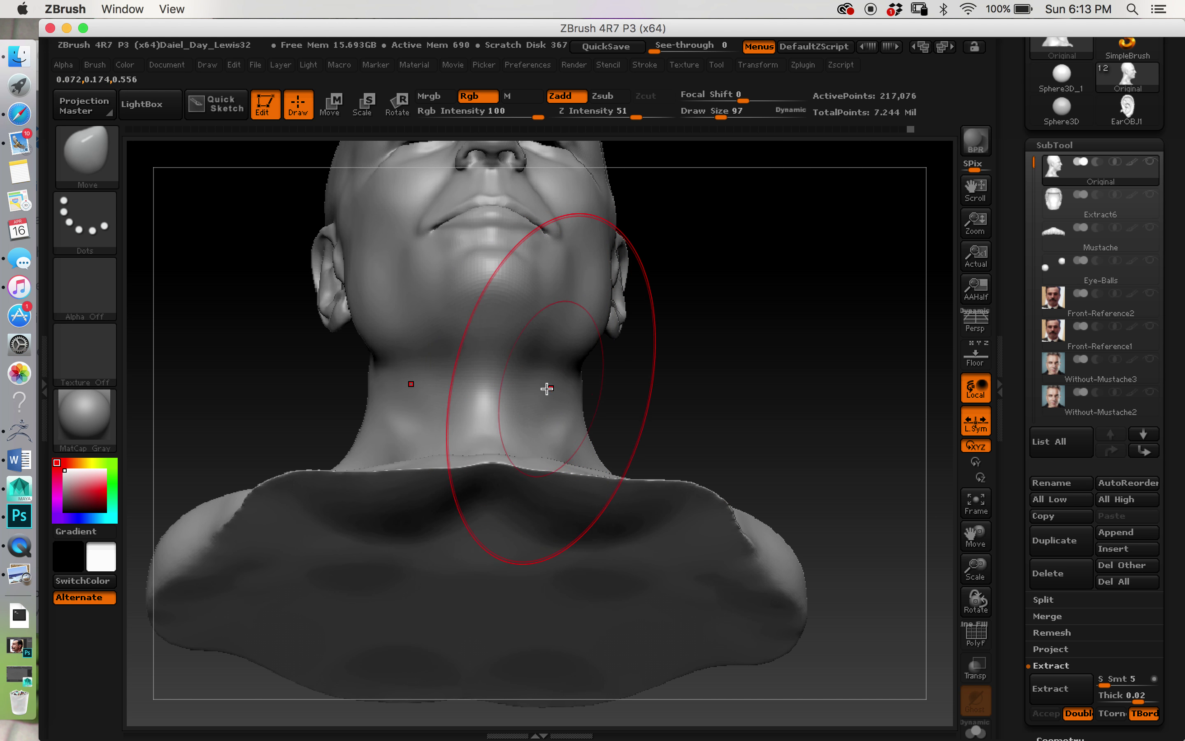
{"action": "left_click_drag", "start_coordinate": [567, 382], "coordinate": [643, 407]}
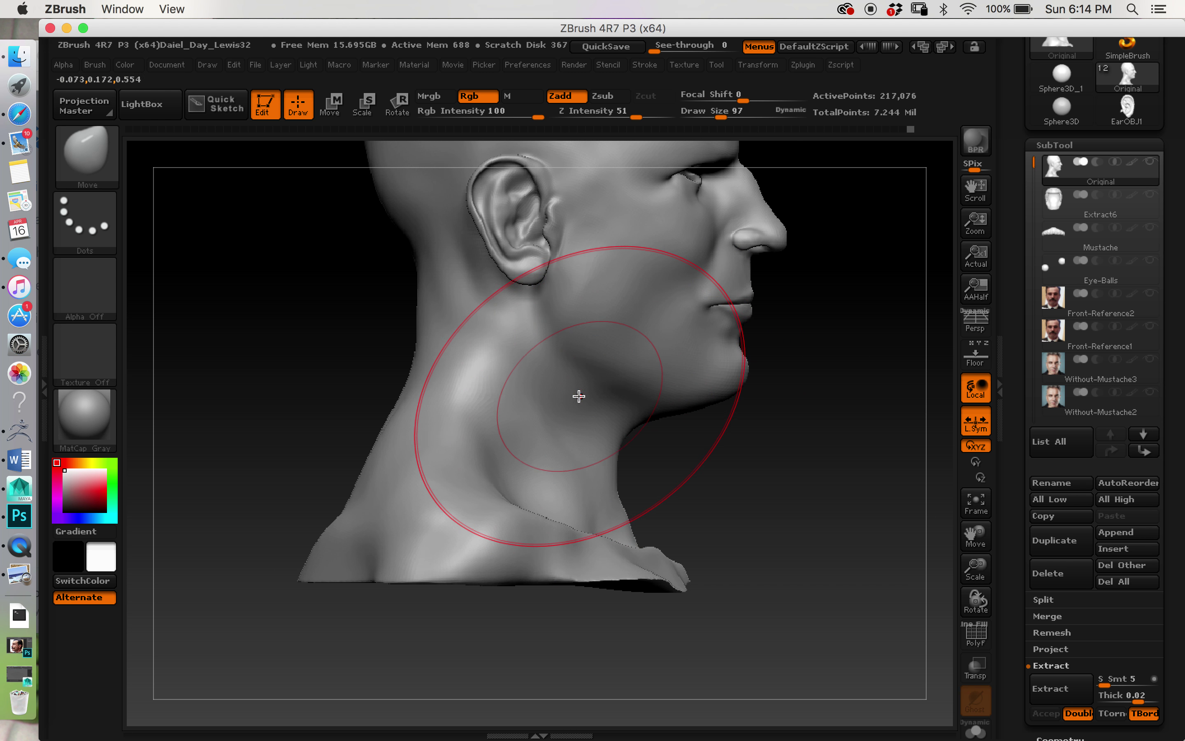
{"action": "mouse_move", "coordinate": [616, 473]}
{"action": "left_mouse_down"}
{"action": "mouse_move", "coordinate": [548, 508]}
{"action": "mouse_move", "coordinate": [613, 477]}
{"action": "left_mouse_up"}
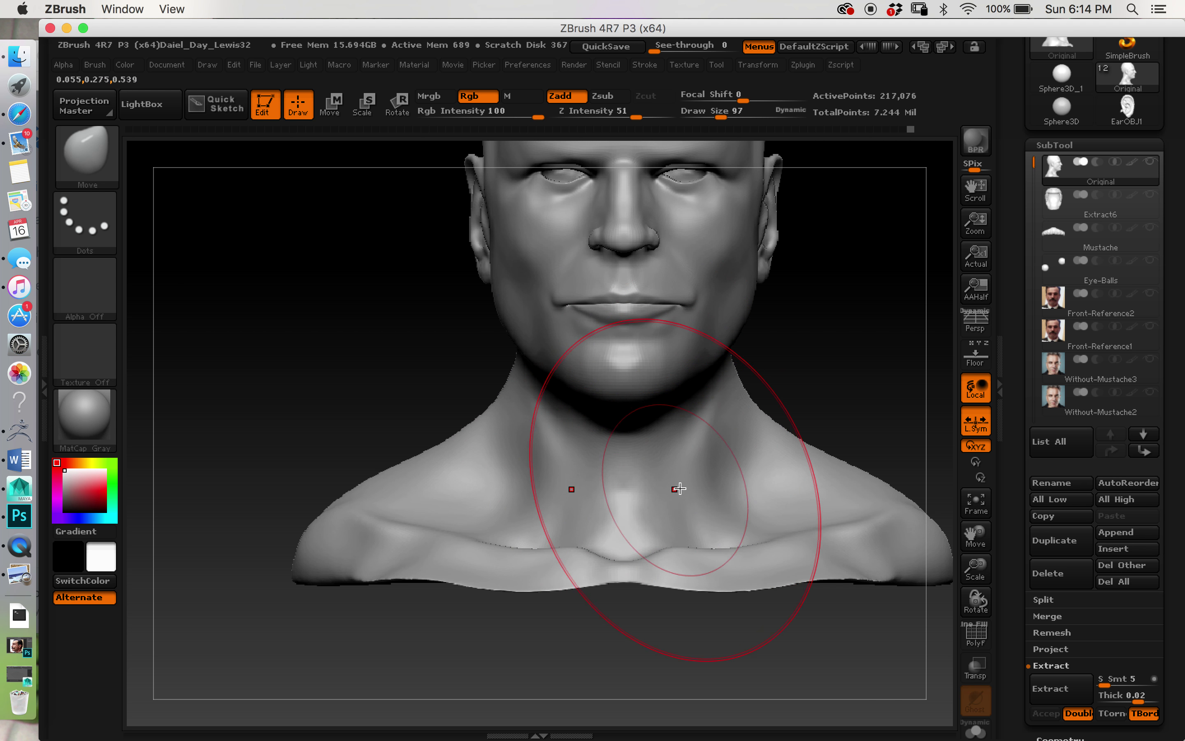
{"action": "mouse_move", "coordinate": [642, 469]}
{"action": "right_mouse_down"}
{"action": "mouse_move", "coordinate": [684, 481]}
{"action": "mouse_move", "coordinate": [711, 467]}
{"action": "right_mouse_up"}
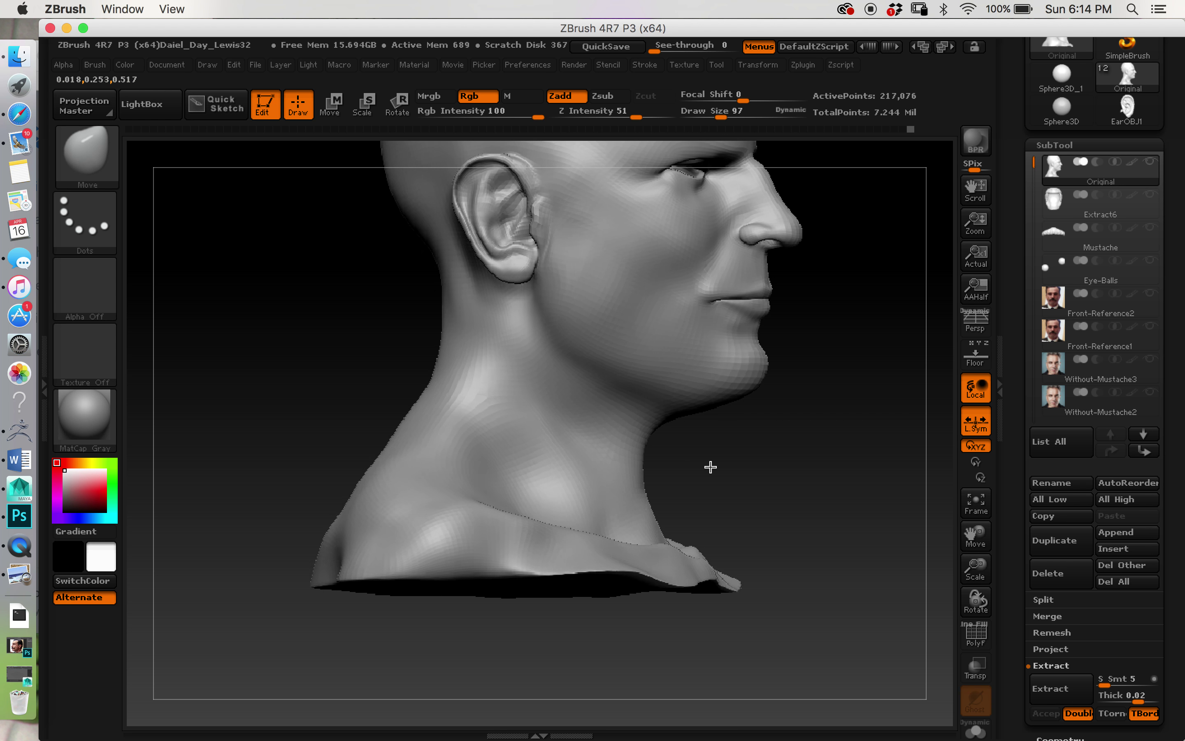
{"action": "mouse_move", "coordinate": [710, 468]}
{"action": "left_mouse_down"}
{"action": "mouse_move", "coordinate": [643, 503]}
{"action": "mouse_move", "coordinate": [626, 484]}
{"action": "mouse_move", "coordinate": [588, 476]}
{"action": "left_mouse_up"}
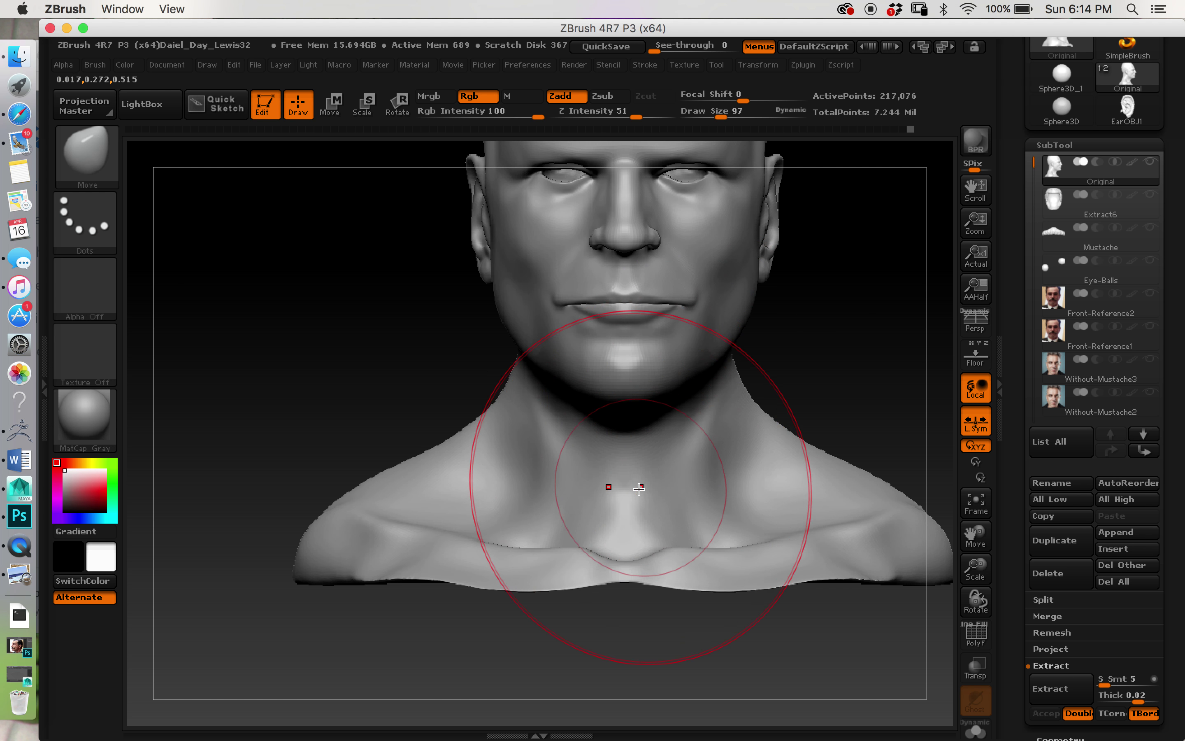
{"action": "left_click_drag", "start_coordinate": [629, 596], "coordinate": [677, 560]}
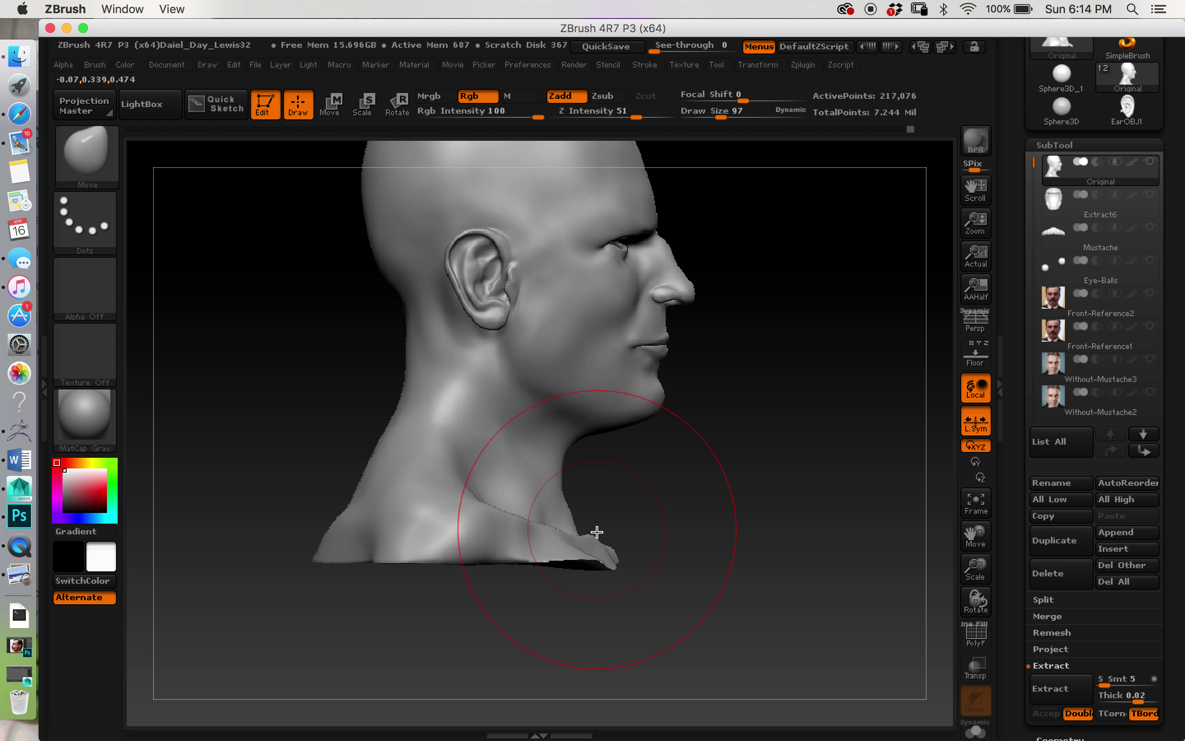
{"action": "mouse_move", "coordinate": [630, 526]}
{"action": "left_mouse_down"}
{"action": "mouse_move", "coordinate": [582, 522]}
{"action": "mouse_move", "coordinate": [640, 551]}
{"action": "mouse_move", "coordinate": [636, 572]}
{"action": "left_mouse_up"}
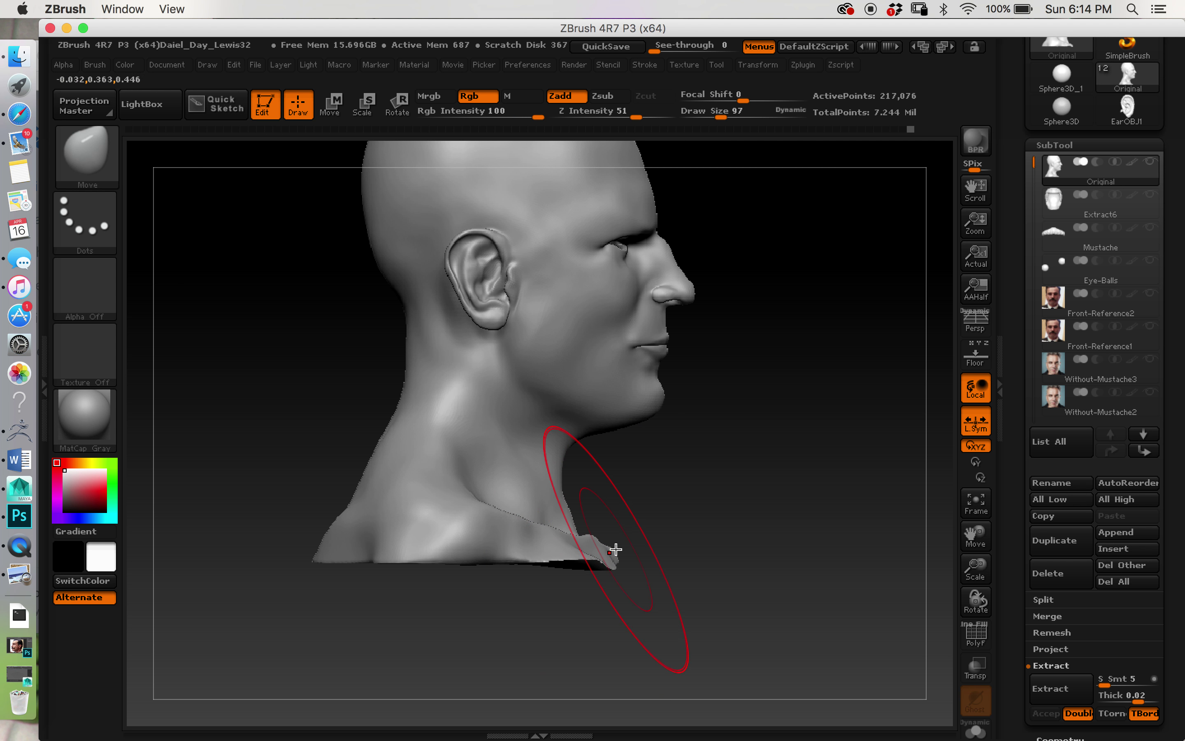
{"action": "mouse_move", "coordinate": [614, 550]}
{"action": "left_mouse_down"}
{"action": "mouse_move", "coordinate": [601, 606]}
{"action": "mouse_move", "coordinate": [545, 593]}
{"action": "mouse_move", "coordinate": [595, 553]}
{"action": "mouse_move", "coordinate": [559, 564]}
{"action": "mouse_move", "coordinate": [615, 561]}
{"action": "mouse_move", "coordinate": [587, 587]}
{"action": "mouse_move", "coordinate": [575, 550]}
{"action": "mouse_move", "coordinate": [592, 537]}
{"action": "left_mouse_up"}
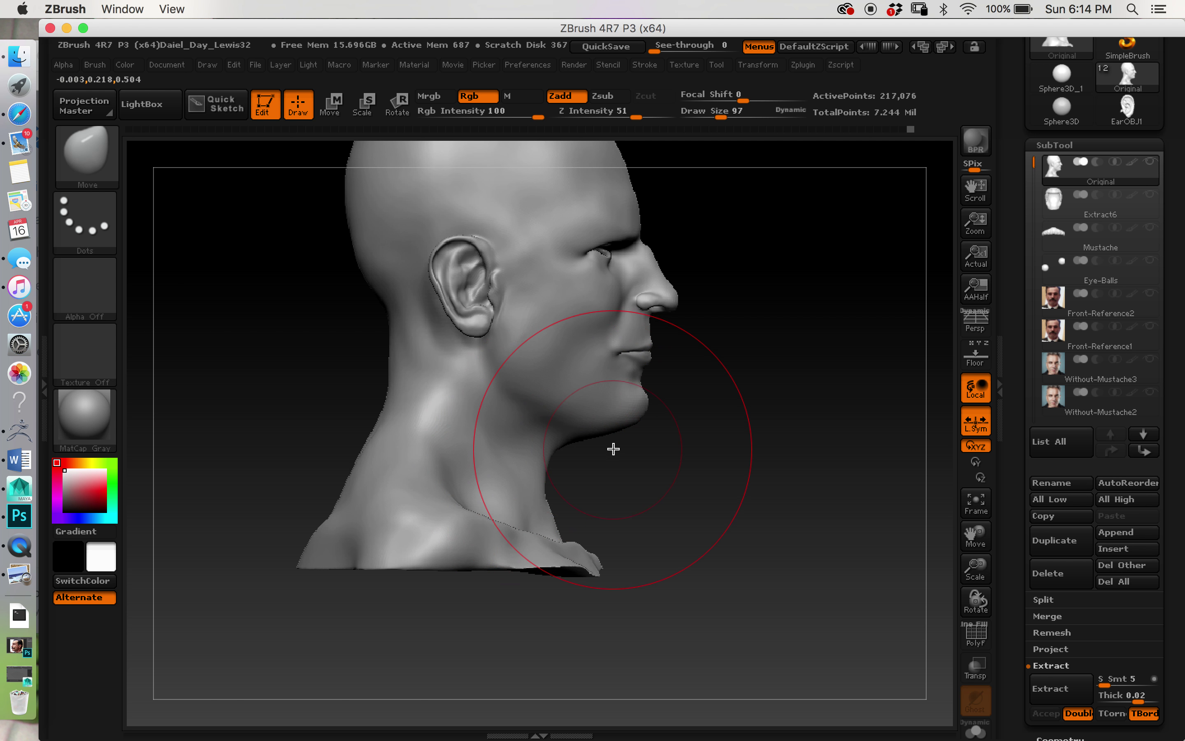
{"action": "left_click_drag", "start_coordinate": [599, 458], "coordinate": [613, 648], "text": "alt"}
{"action": "left_click_drag", "start_coordinate": [611, 550], "coordinate": [657, 612], "text": "alt"}
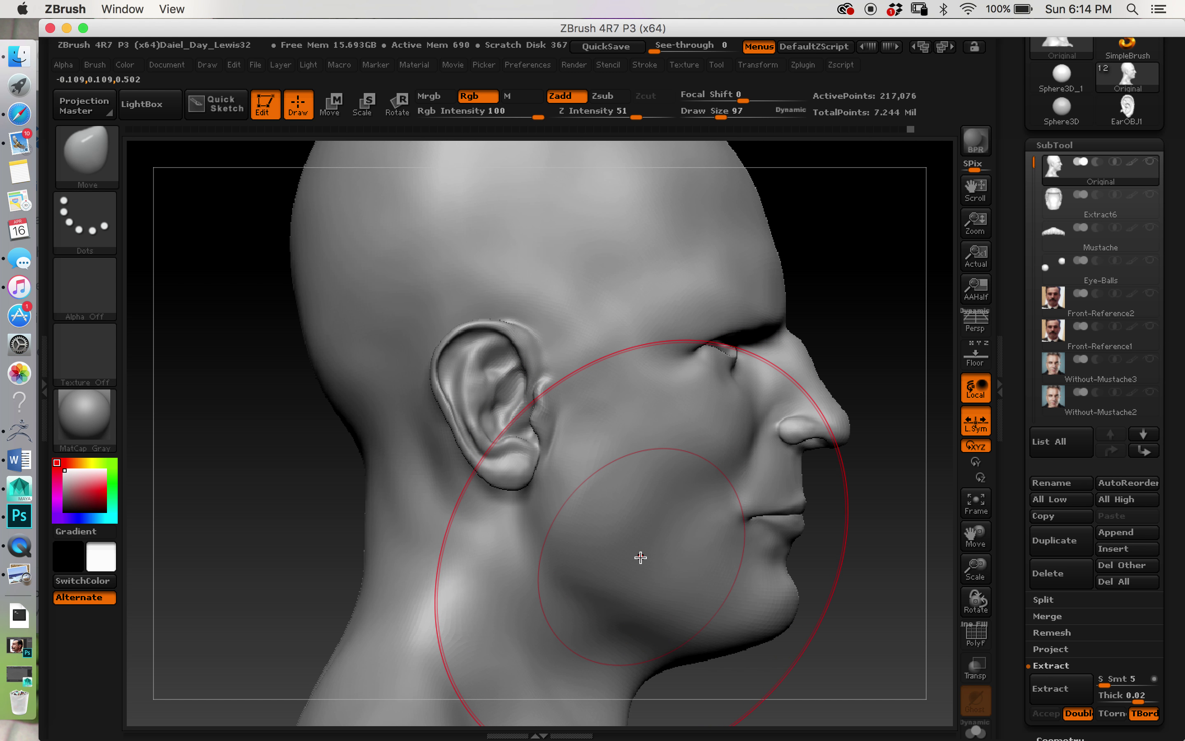
{"action": "mouse_move", "coordinate": [641, 548]}
{"action": "right_mouse_down", "text": "ctrl"}
{"action": "mouse_move", "coordinate": [640, 495]}
{"action": "mouse_move", "coordinate": [582, 504]}
{"action": "mouse_move", "coordinate": [590, 461]}
{"action": "mouse_move", "coordinate": [619, 498]}
{"action": "right_mouse_up", "text": "ctrl"}
{"action": "left_click_drag", "start_coordinate": [619, 499], "coordinate": [666, 467]}
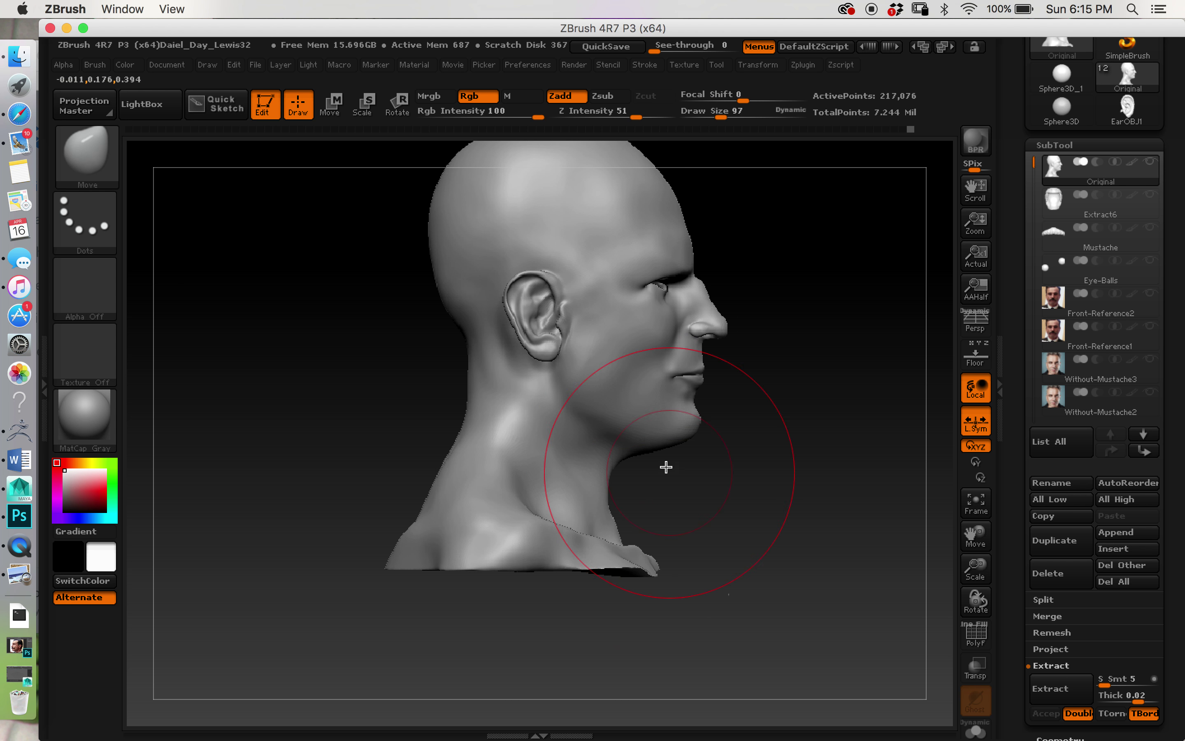
{"action": "right_click_drag", "start_coordinate": [682, 456], "coordinate": [613, 428]}
{"action": "mouse_move", "coordinate": [613, 428]}
{"action": "left_mouse_down"}
{"action": "mouse_move", "coordinate": [667, 424]}
{"action": "mouse_move", "coordinate": [683, 480]}
{"action": "mouse_move", "coordinate": [765, 516]}
{"action": "mouse_move", "coordinate": [769, 533]}
{"action": "left_mouse_up"}
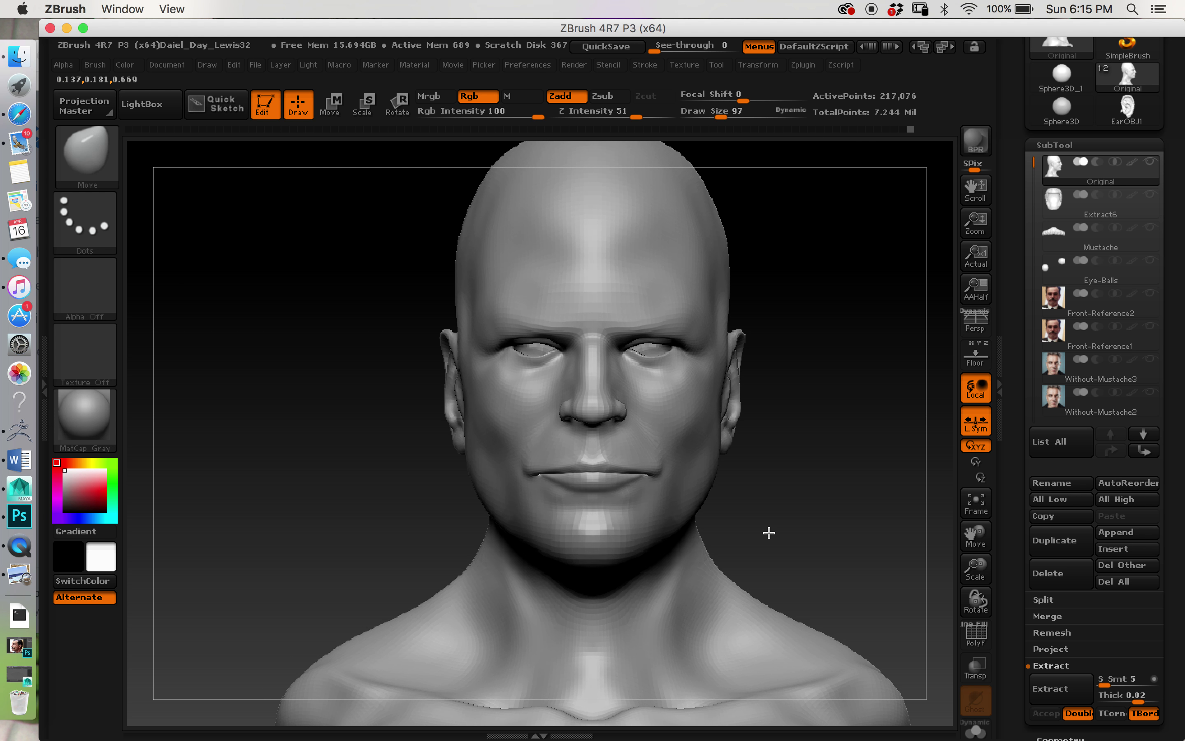
Show the Extract6 hair and Mustache subtools on the head.
{"action": "left_click", "coordinate": [1151, 196]}
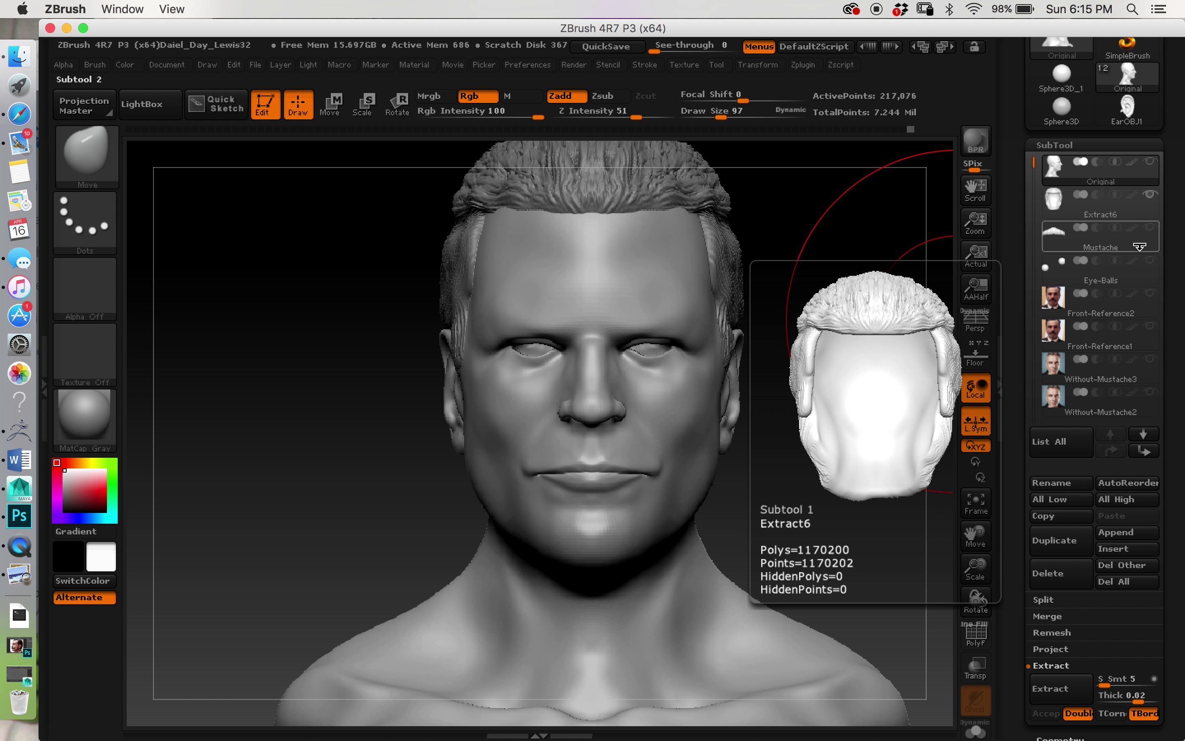
{"action": "left_click", "coordinate": [1151, 229]}
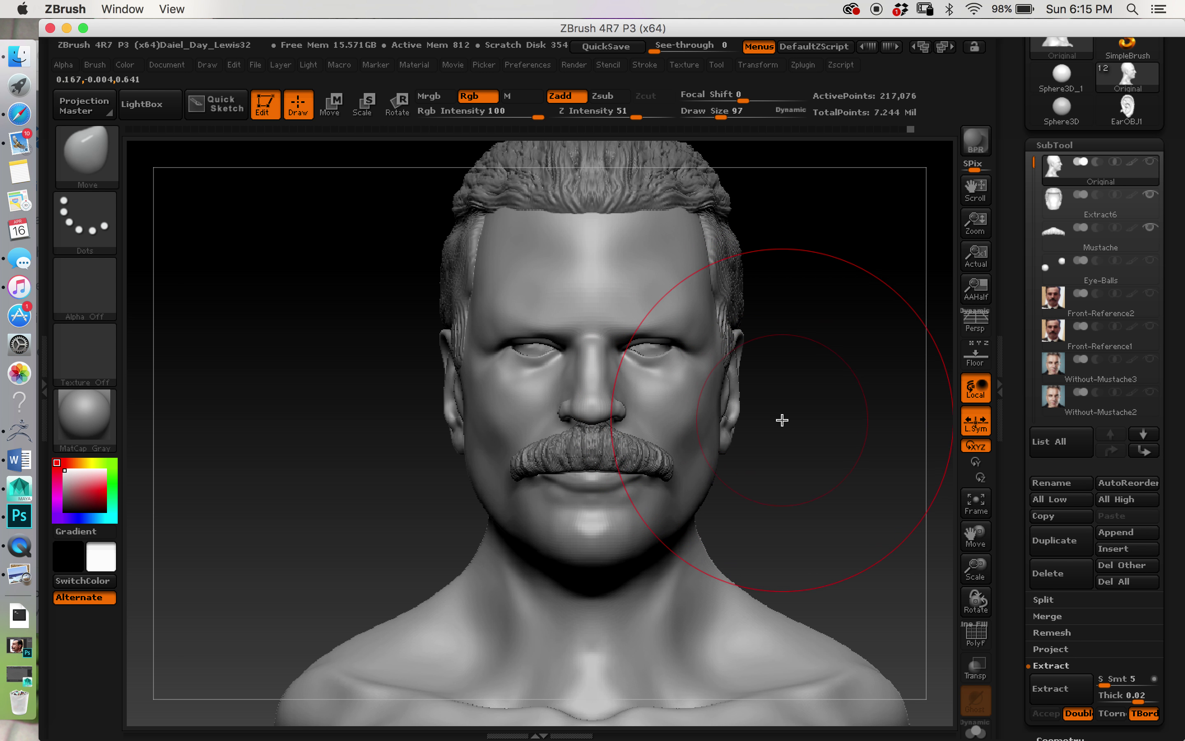
Examine the moustache, sideburns and hair strands around the ear and hairline from the side and front.
{"action": "mouse_move", "coordinate": [780, 465]}
{"action": "left_mouse_down"}
{"action": "mouse_move", "coordinate": [826, 441]}
{"action": "mouse_move", "coordinate": [794, 584]}
{"action": "mouse_move", "coordinate": [787, 574]}
{"action": "mouse_move", "coordinate": [754, 593]}
{"action": "mouse_move", "coordinate": [786, 619]}
{"action": "mouse_move", "coordinate": [780, 631]}
{"action": "mouse_move", "coordinate": [720, 619]}
{"action": "mouse_move", "coordinate": [685, 580]}
{"action": "left_mouse_up"}
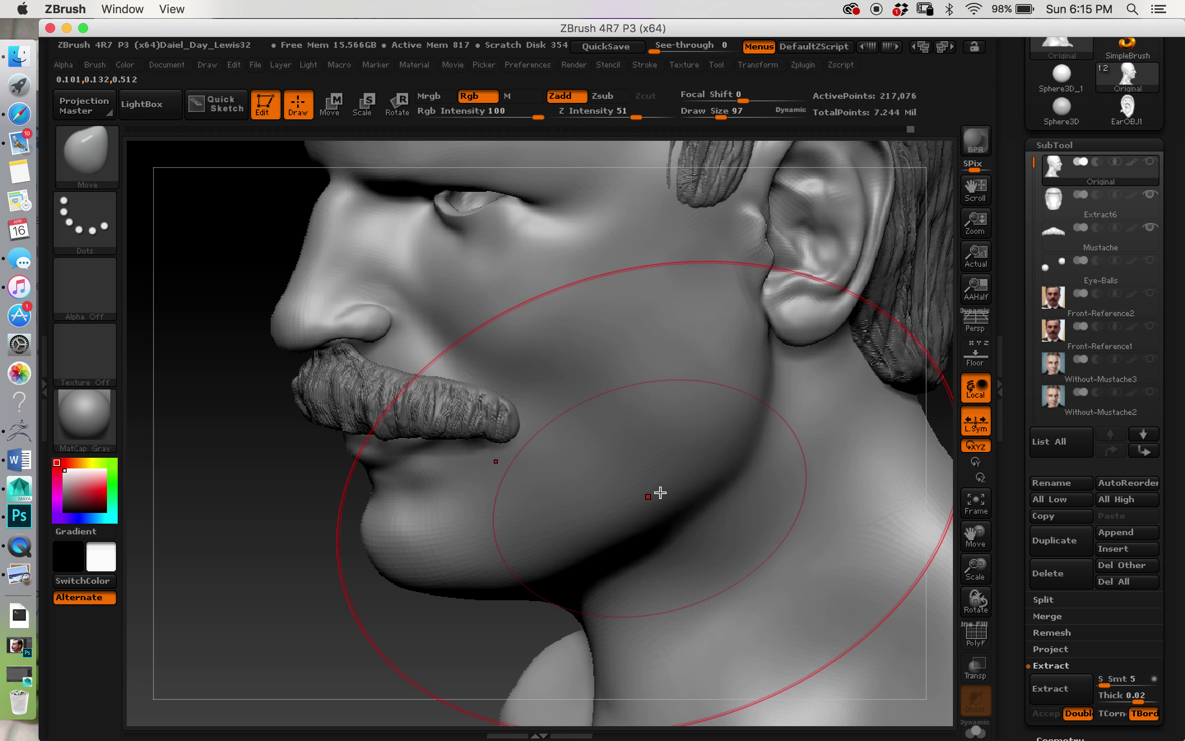
{"action": "right_click_drag", "start_coordinate": [716, 478], "coordinate": [518, 618], "text": "alt"}
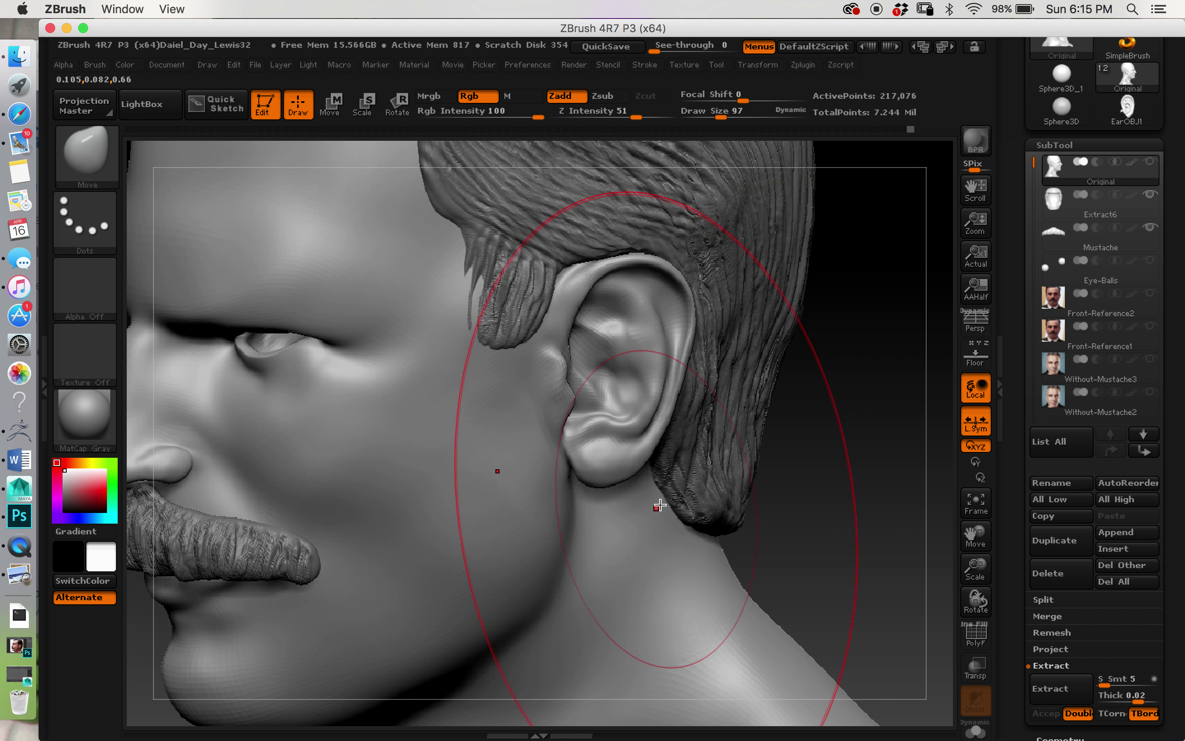
{"action": "right_click_drag", "start_coordinate": [714, 492], "coordinate": [729, 617], "text": "alt"}
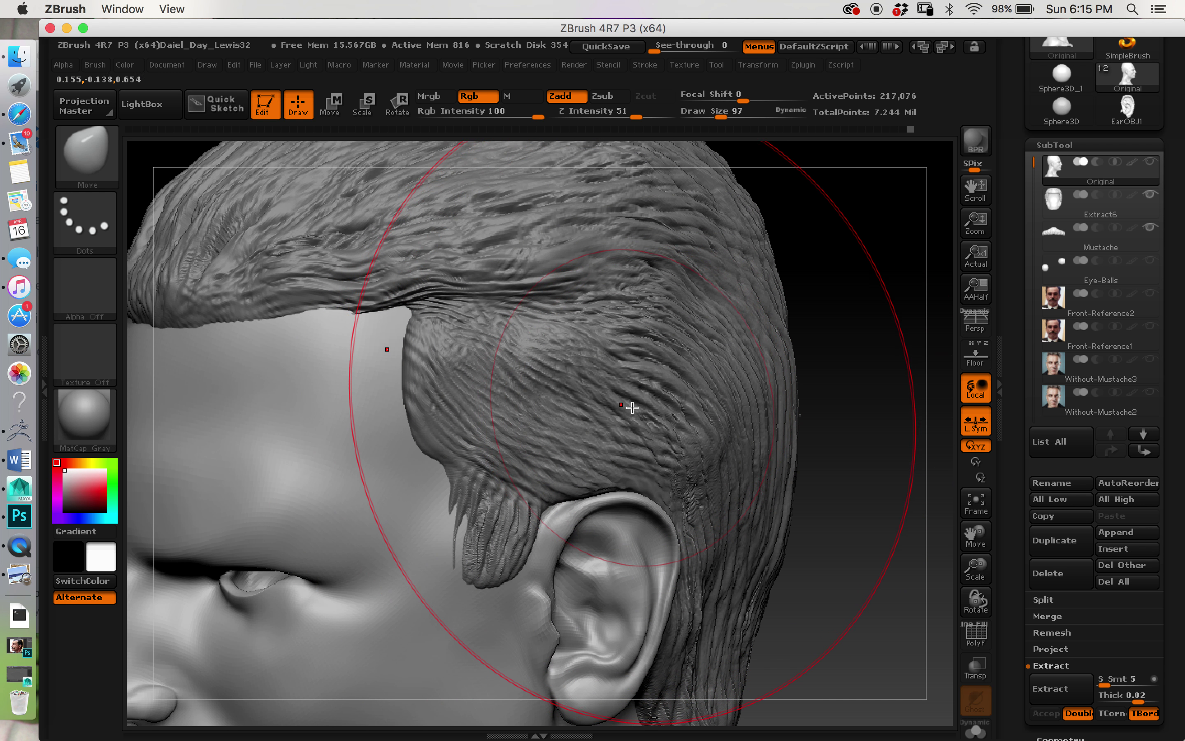
{"action": "mouse_move", "coordinate": [615, 423]}
{"action": "right_mouse_down"}
{"action": "mouse_move", "coordinate": [576, 416]}
{"action": "mouse_move", "coordinate": [563, 386]}
{"action": "mouse_move", "coordinate": [576, 378]}
{"action": "mouse_move", "coordinate": [642, 424]}
{"action": "mouse_move", "coordinate": [648, 455]}
{"action": "mouse_move", "coordinate": [632, 453]}
{"action": "mouse_move", "coordinate": [657, 500]}
{"action": "right_mouse_up"}
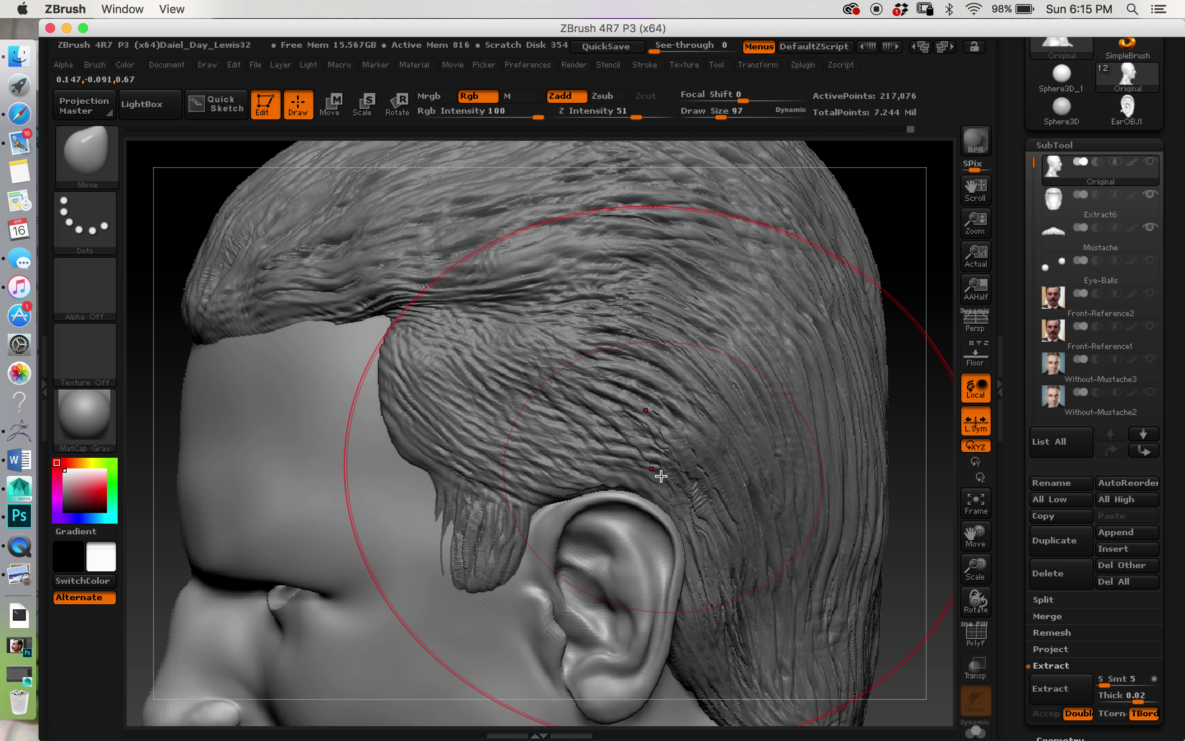
{"action": "mouse_move", "coordinate": [643, 445]}
{"action": "right_mouse_down"}
{"action": "mouse_move", "coordinate": [670, 456]}
{"action": "mouse_move", "coordinate": [675, 429]}
{"action": "right_mouse_up"}
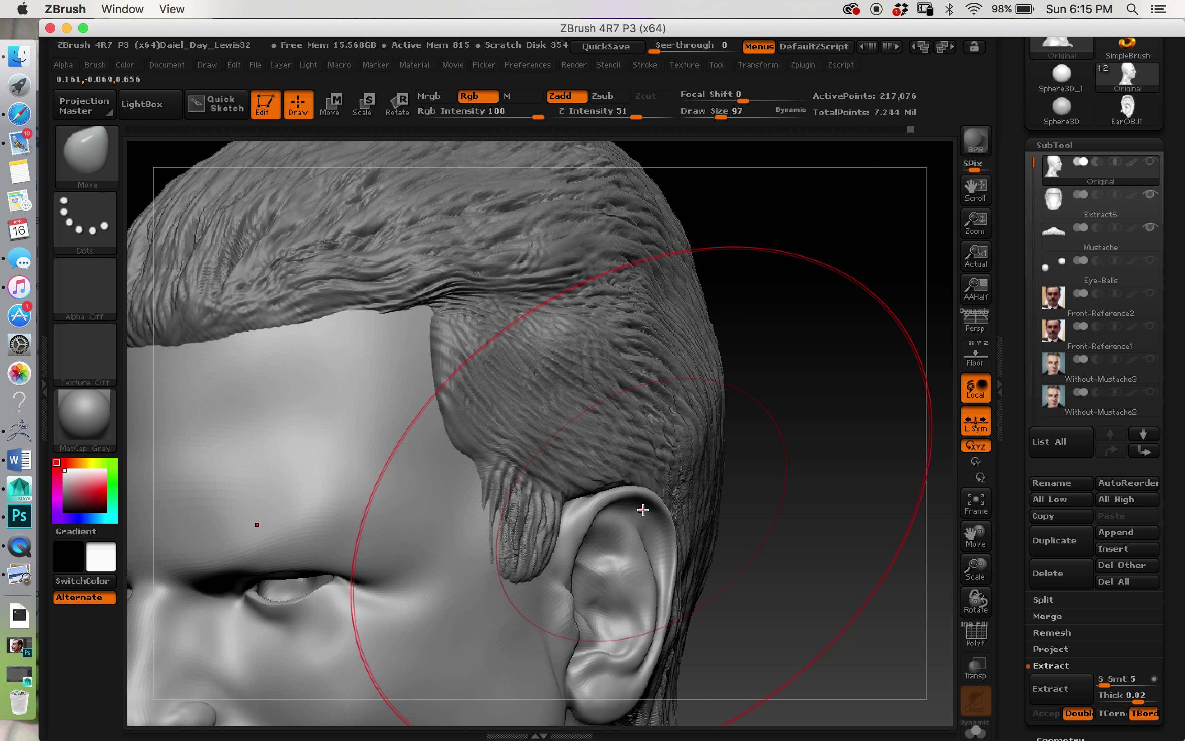
{"action": "right_click_drag", "start_coordinate": [639, 502], "coordinate": [633, 410]}
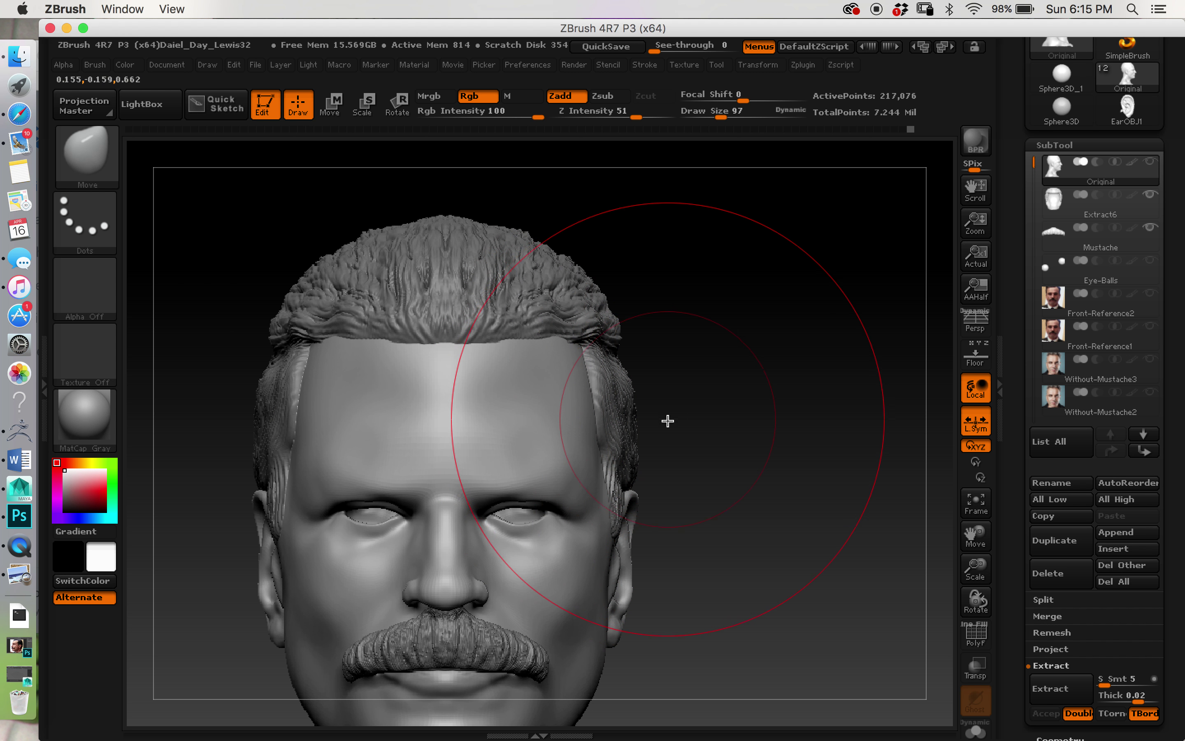
{"action": "right_click_drag", "start_coordinate": [662, 413], "coordinate": [619, 453]}
{"action": "right_click", "coordinate": [619, 453]}
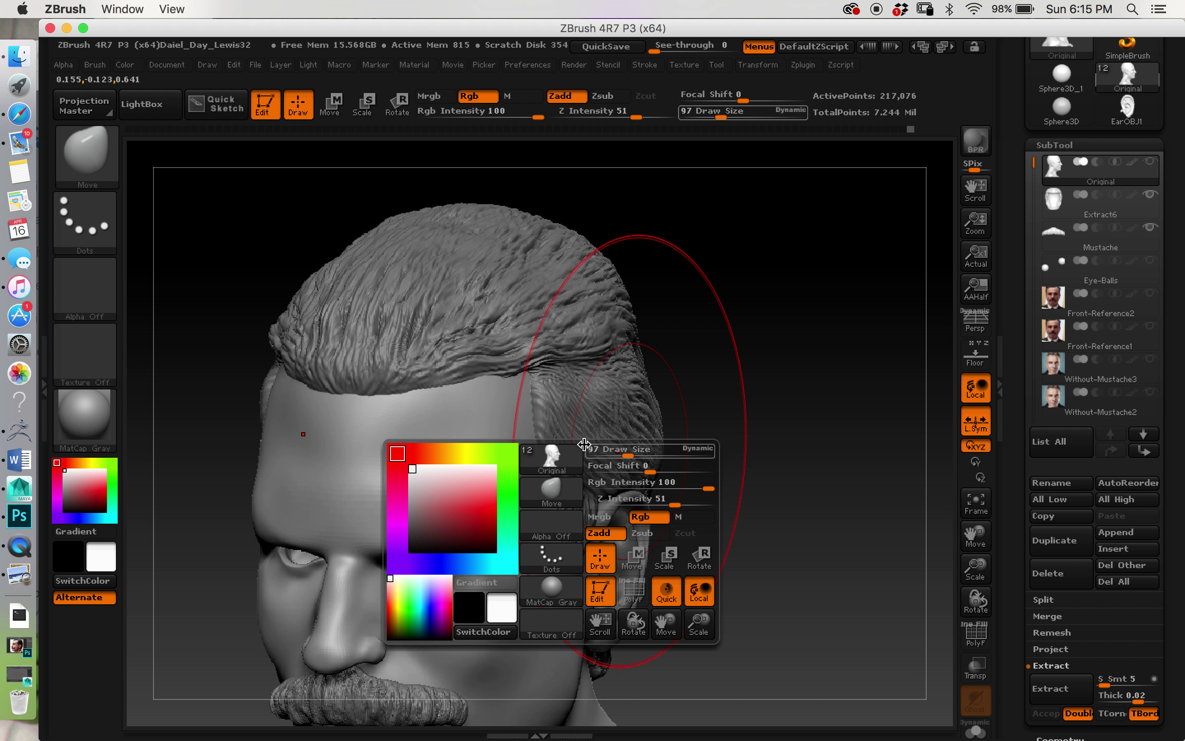
Show the Eye-Balls subtool and inspect the eyes, hairline and brow up close.
{"action": "mouse_move", "coordinate": [650, 358]}
{"action": "right_mouse_down"}
{"action": "mouse_move", "coordinate": [607, 356]}
{"action": "mouse_move", "coordinate": [564, 329]}
{"action": "mouse_move", "coordinate": [600, 358]}
{"action": "right_mouse_up"}
{"action": "mouse_move", "coordinate": [623, 443]}
{"action": "right_mouse_down", "text": "alt"}
{"action": "mouse_move", "coordinate": [619, 328]}
{"action": "mouse_move", "coordinate": [622, 437]}
{"action": "mouse_move", "coordinate": [629, 427]}
{"action": "mouse_move", "coordinate": [688, 444]}
{"action": "mouse_move", "coordinate": [679, 401]}
{"action": "mouse_move", "coordinate": [634, 440]}
{"action": "mouse_move", "coordinate": [551, 422]}
{"action": "mouse_move", "coordinate": [519, 442]}
{"action": "mouse_move", "coordinate": [582, 513]}
{"action": "mouse_move", "coordinate": [728, 507]}
{"action": "mouse_move", "coordinate": [725, 466]}
{"action": "right_mouse_up", "text": "alt"}
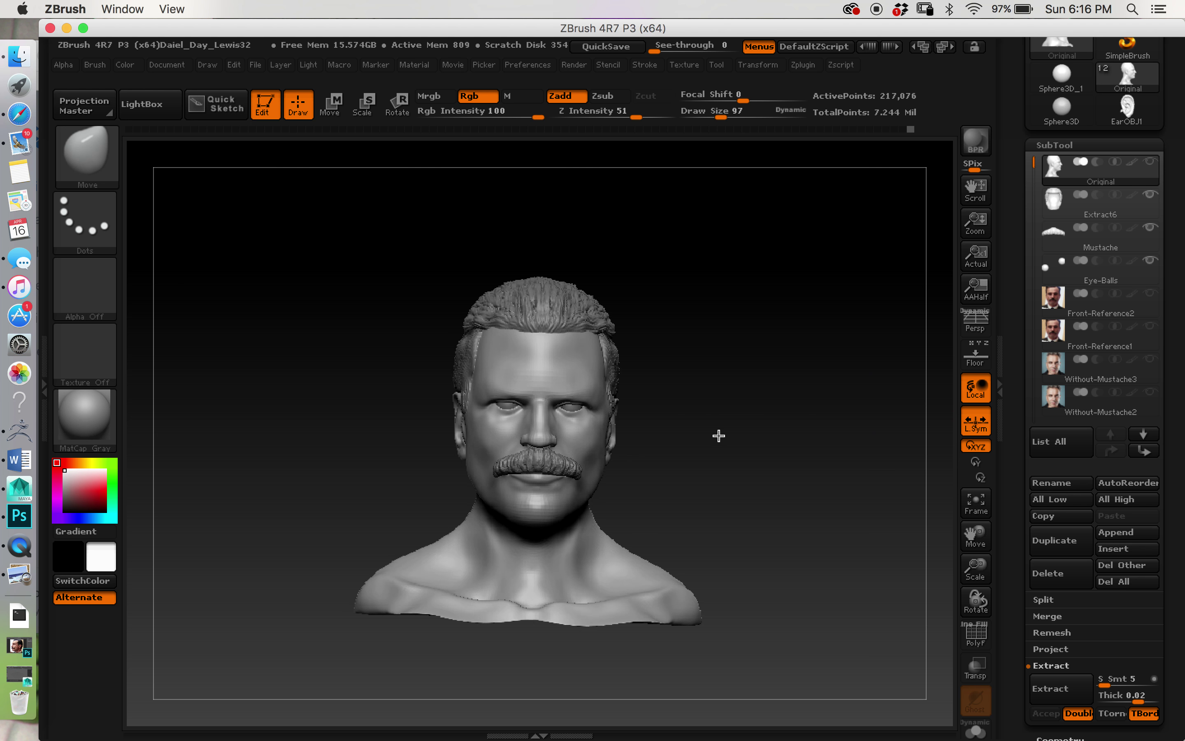
{"action": "mouse_move", "coordinate": [719, 436]}
{"action": "right_mouse_down"}
{"action": "mouse_move", "coordinate": [683, 429]}
{"action": "mouse_move", "coordinate": [705, 436]}
{"action": "right_mouse_up"}
{"action": "left_click_drag", "start_coordinate": [698, 441], "coordinate": [745, 567], "text": "alt"}
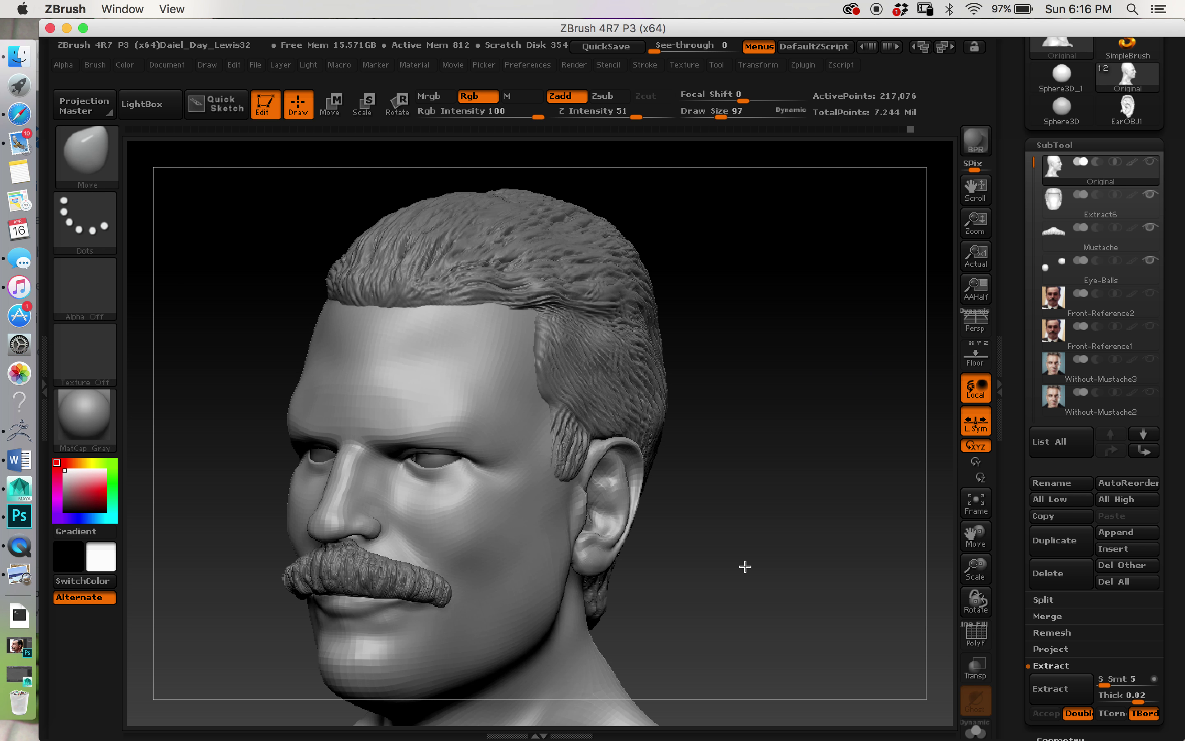
{"action": "left_click_drag", "start_coordinate": [764, 514], "coordinate": [814, 385], "text": "alt"}
{"action": "mouse_move", "coordinate": [814, 385]}
{"action": "right_mouse_down"}
{"action": "mouse_move", "coordinate": [802, 487]}
{"action": "mouse_move", "coordinate": [815, 407]}
{"action": "right_mouse_up"}
{"action": "right_click_drag", "start_coordinate": [794, 474], "coordinate": [792, 532], "text": "alt"}
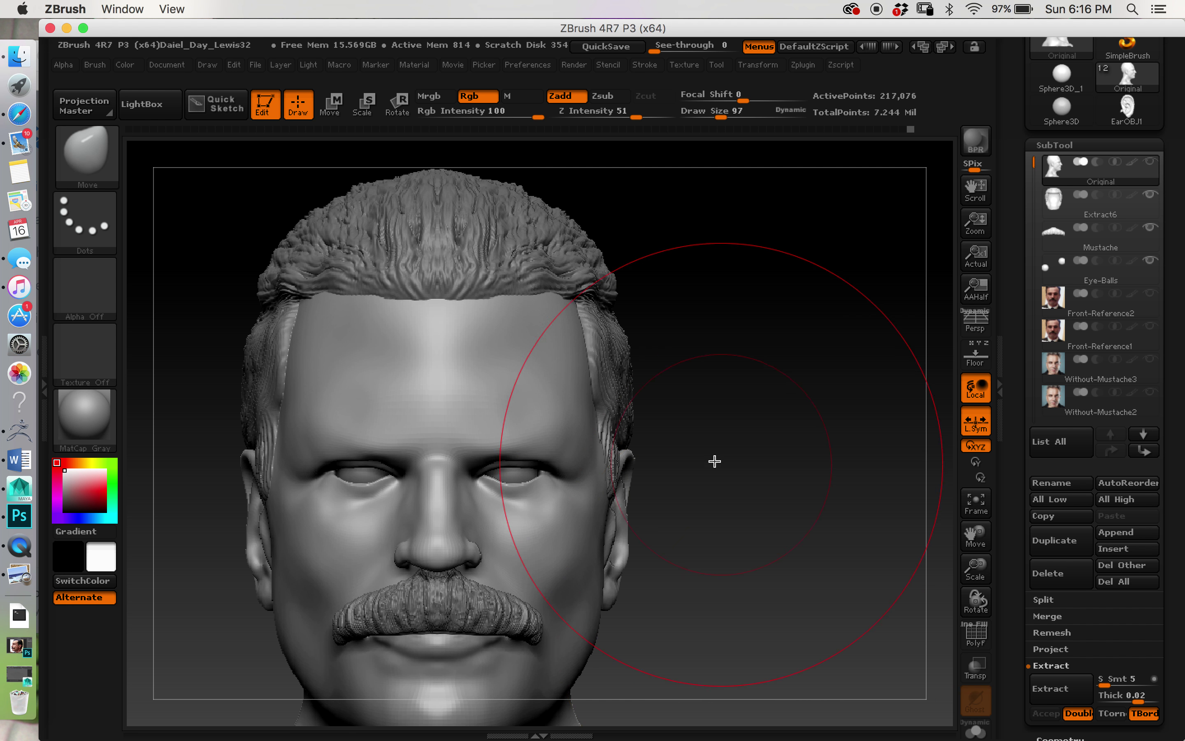
{"action": "mouse_move", "coordinate": [680, 469]}
{"action": "left_mouse_down", "text": "alt"}
{"action": "mouse_move", "coordinate": [693, 574]}
{"action": "mouse_move", "coordinate": [703, 465]}
{"action": "mouse_move", "coordinate": [838, 358]}
{"action": "mouse_move", "coordinate": [953, 334]}
{"action": "mouse_move", "coordinate": [933, 331]}
{"action": "left_mouse_up", "text": "alt"}
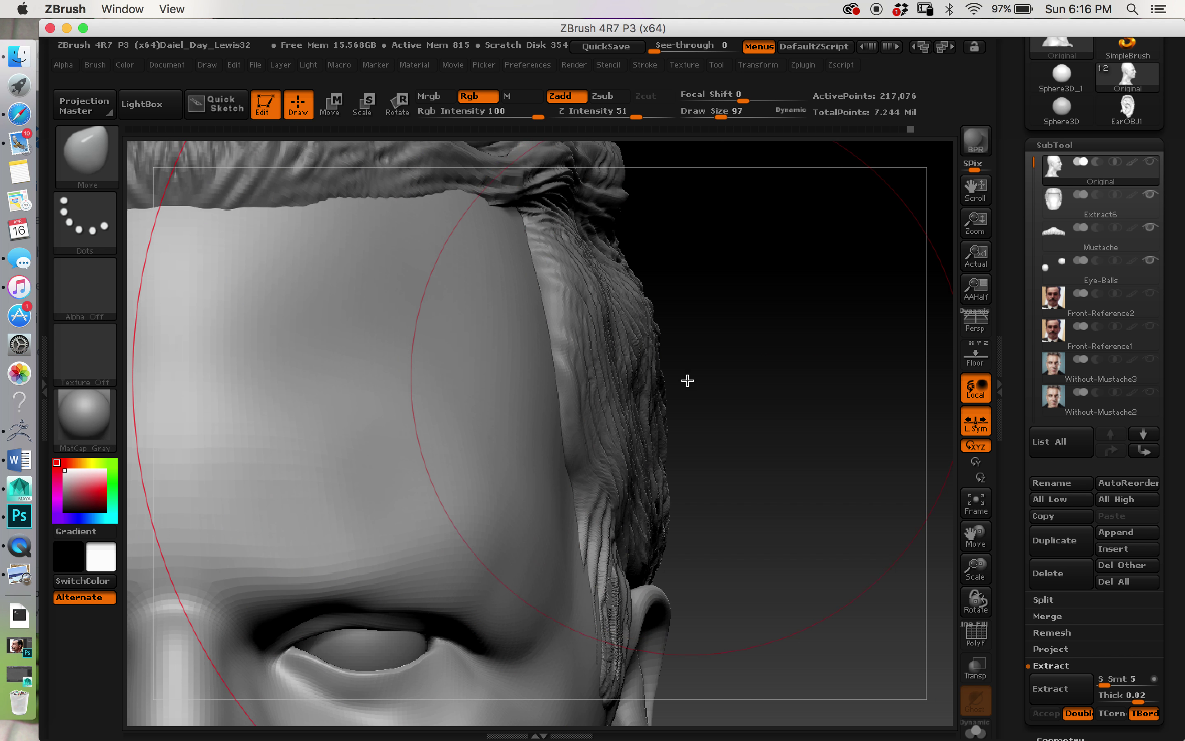
{"action": "mouse_move", "coordinate": [691, 427]}
{"action": "left_mouse_down", "text": "alt"}
{"action": "mouse_move", "coordinate": [770, 316]}
{"action": "mouse_move", "coordinate": [1018, 201]}
{"action": "left_mouse_up", "text": "alt"}
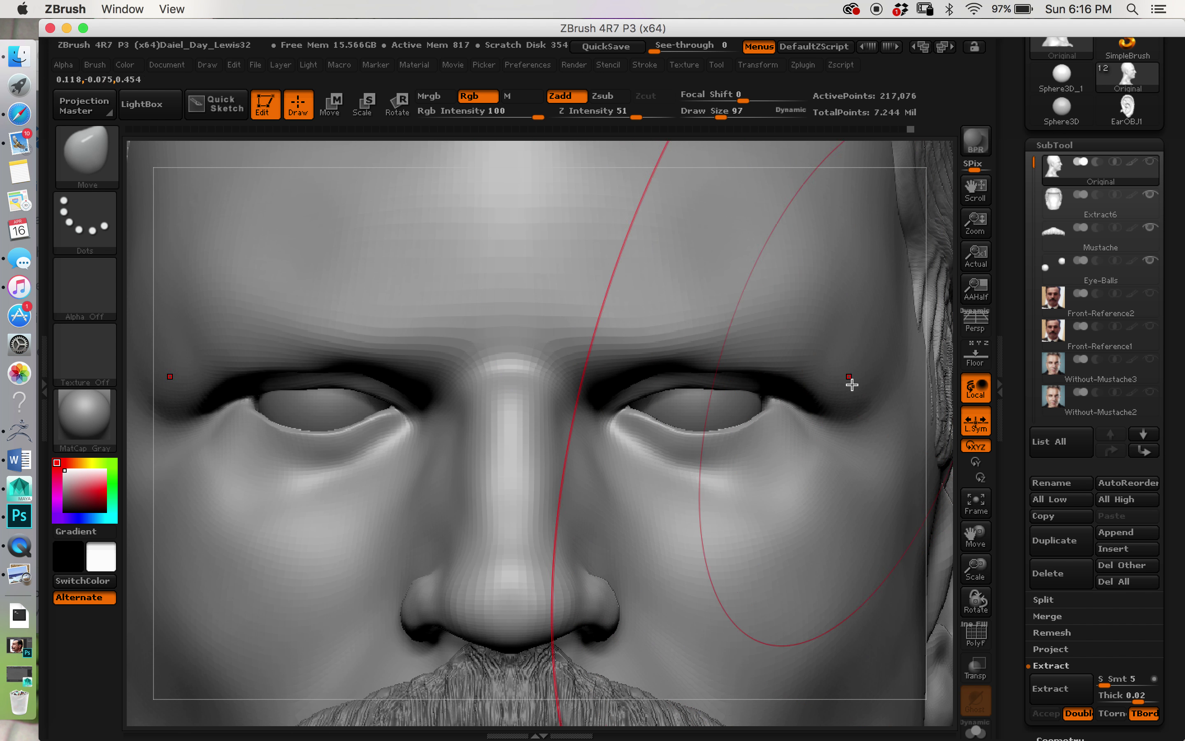
Raise the Original head's subdivision level to 5 in its geometry settings.
{"action": "left_click_drag", "start_coordinate": [1009, 517], "coordinate": [1009, 406]}
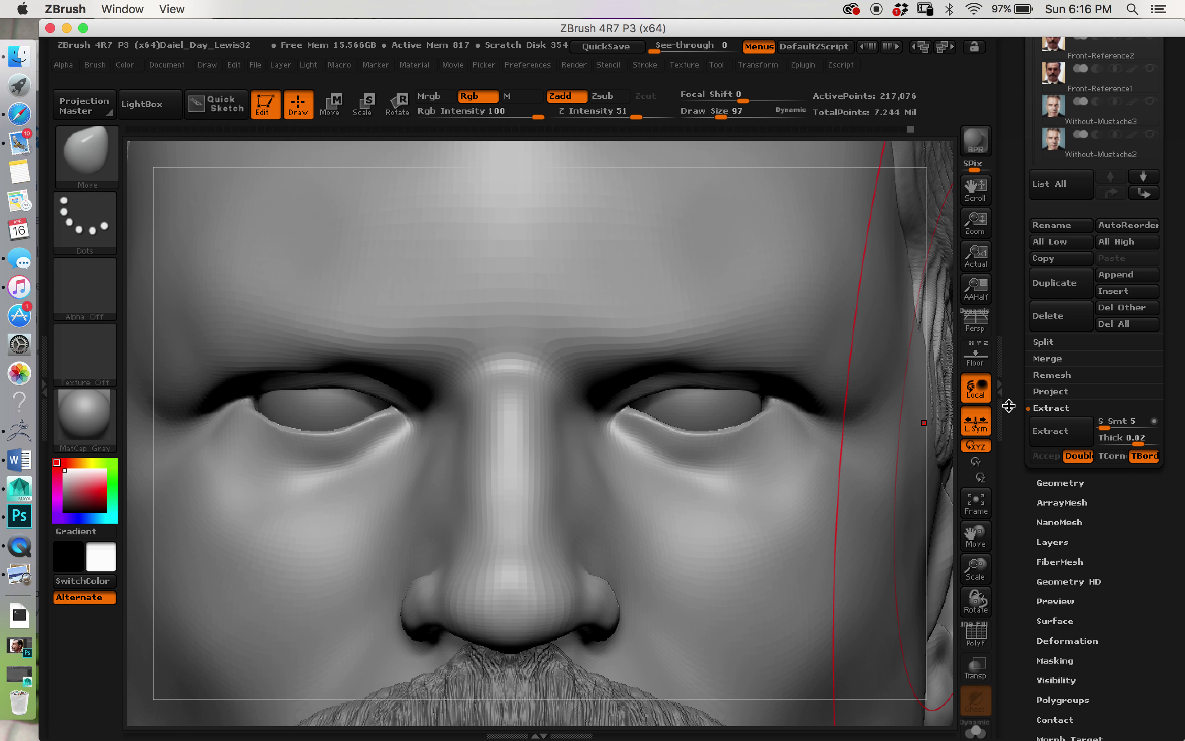
{"action": "left_click", "coordinate": [1061, 485]}
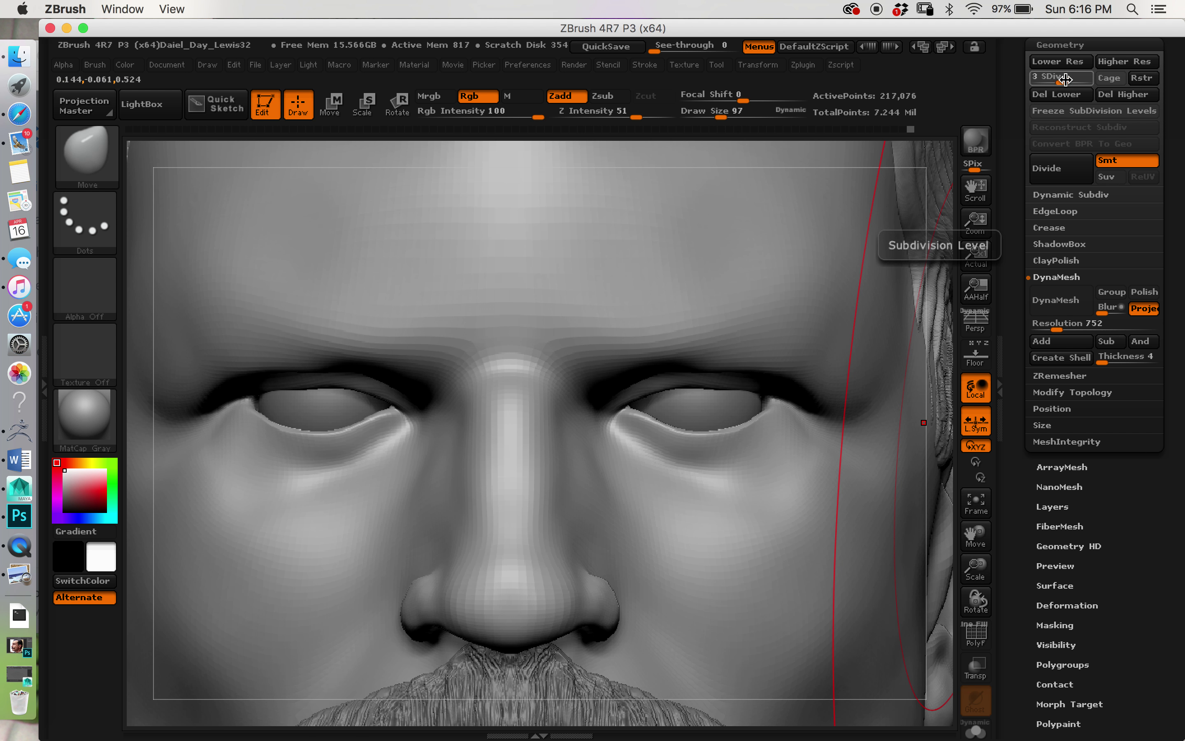
{"action": "left_click_drag", "start_coordinate": [1066, 78], "coordinate": [1090, 79]}
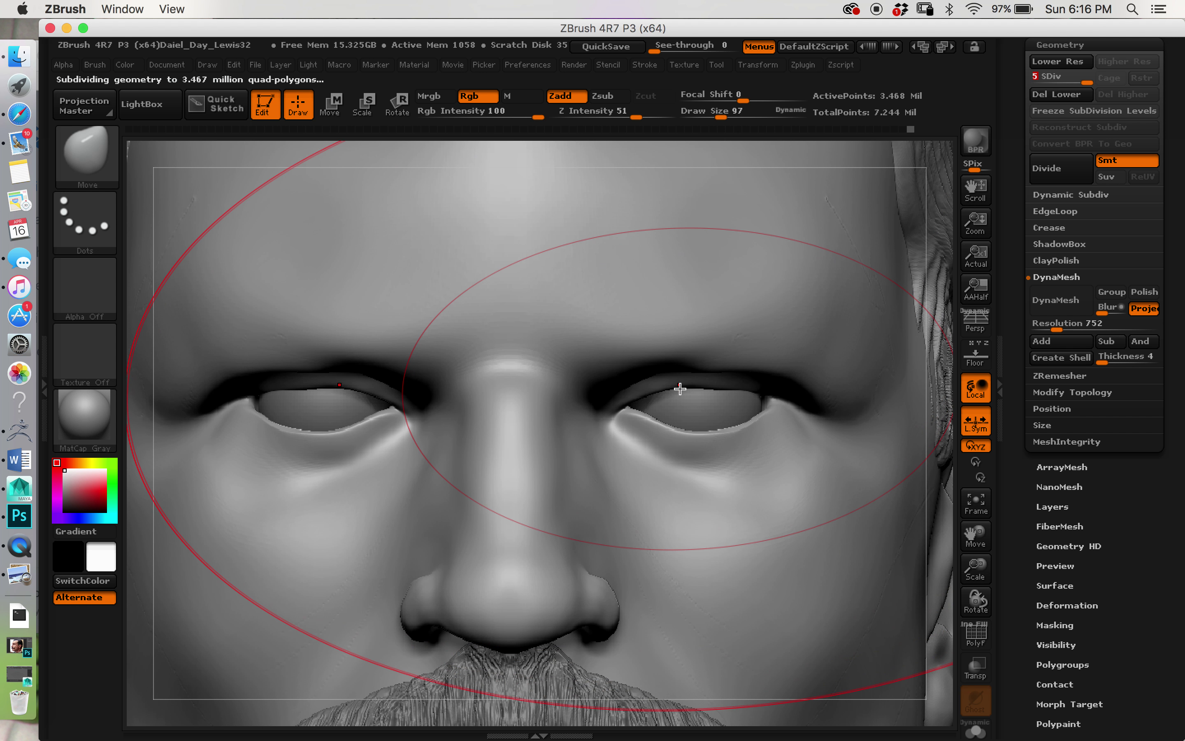
Inspect the smoothed face and shoulders from the front together with the hair, moustache and eyeballs.
{"action": "right_click_drag", "start_coordinate": [665, 437], "coordinate": [689, 433], "text": "ctrl"}
{"action": "mouse_move", "coordinate": [689, 432]}
{"action": "left_mouse_down"}
{"action": "mouse_move", "coordinate": [704, 434]}
{"action": "mouse_move", "coordinate": [725, 487]}
{"action": "mouse_move", "coordinate": [737, 474]}
{"action": "mouse_move", "coordinate": [727, 402]}
{"action": "mouse_move", "coordinate": [767, 416]}
{"action": "mouse_move", "coordinate": [723, 429]}
{"action": "mouse_move", "coordinate": [720, 412]}
{"action": "mouse_move", "coordinate": [754, 466]}
{"action": "mouse_move", "coordinate": [757, 439]}
{"action": "mouse_move", "coordinate": [770, 448]}
{"action": "left_mouse_up"}
{"action": "mouse_move", "coordinate": [808, 500]}
{"action": "left_mouse_down", "text": "alt"}
{"action": "mouse_move", "coordinate": [725, 368]}
{"action": "mouse_move", "coordinate": [689, 349]}
{"action": "left_mouse_up", "text": "alt"}
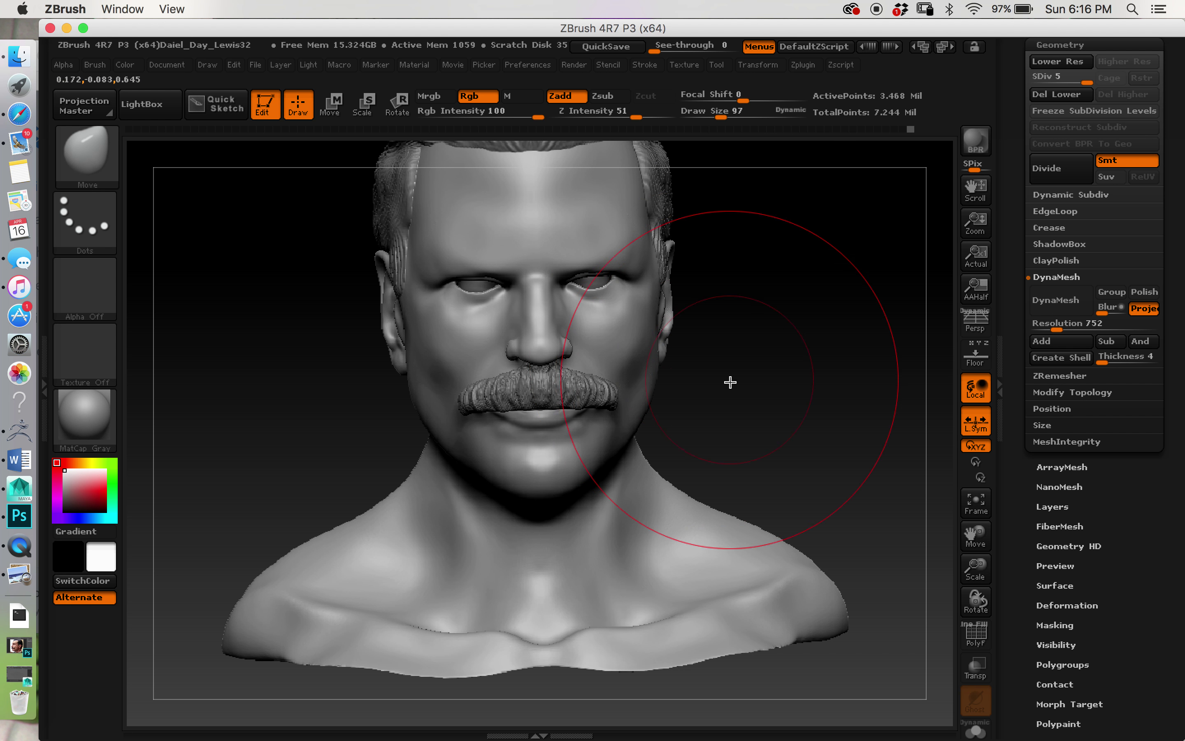
{"action": "mouse_move", "coordinate": [757, 403]}
{"action": "left_mouse_down"}
{"action": "mouse_move", "coordinate": [754, 381]}
{"action": "mouse_move", "coordinate": [778, 376]}
{"action": "mouse_move", "coordinate": [786, 413]}
{"action": "mouse_move", "coordinate": [778, 389]}
{"action": "left_mouse_up"}
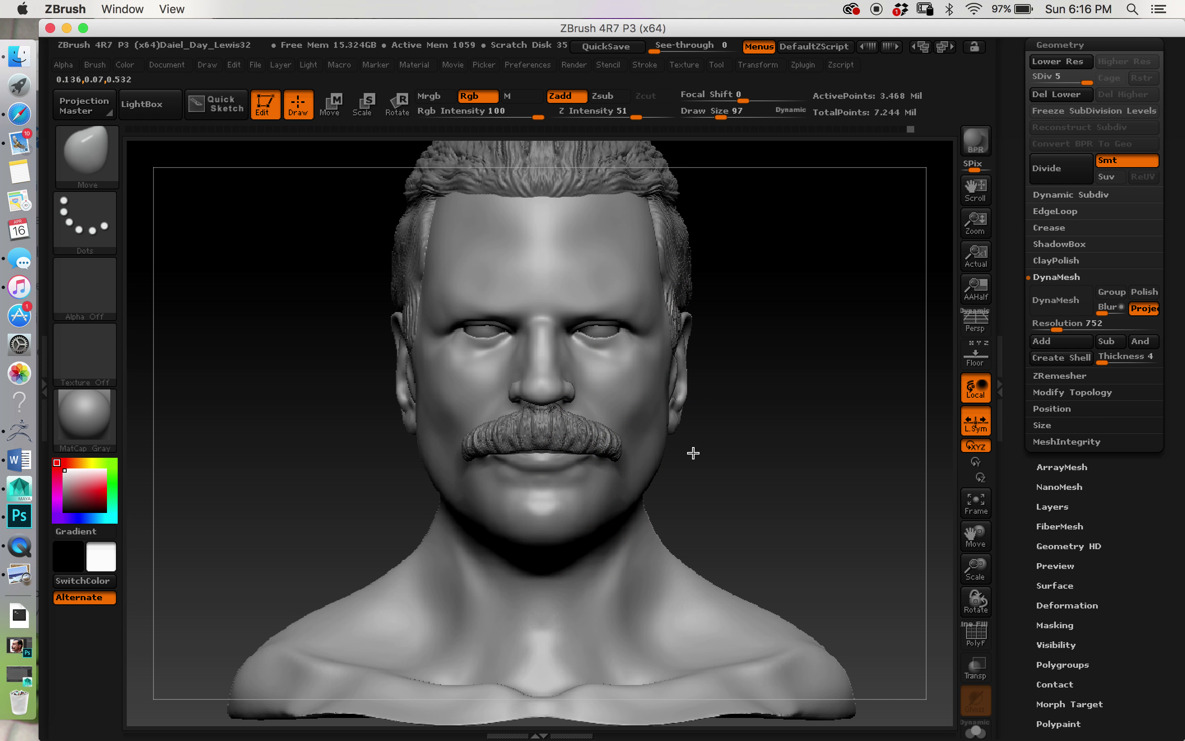
{"action": "left_click_drag", "start_coordinate": [693, 453], "coordinate": [660, 422]}
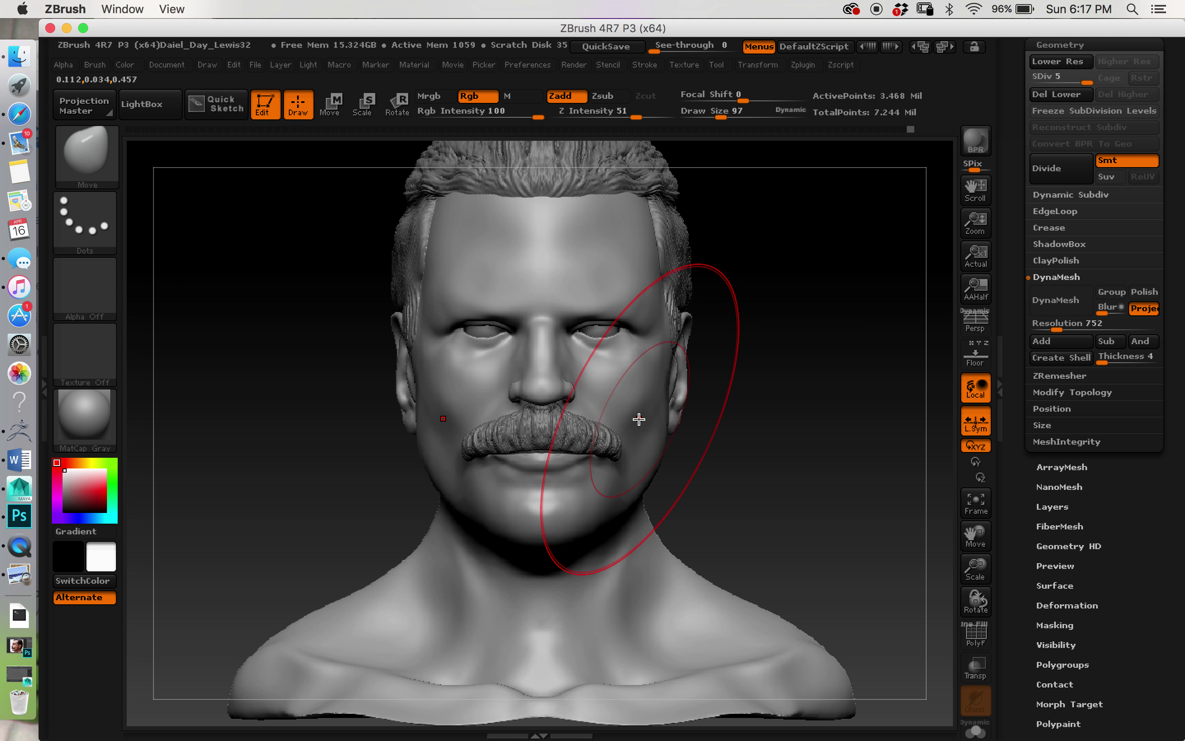
{"action": "scroll", "coordinate": [1020, 382], "scroll_direction": "up", "scroll_amount": 5}
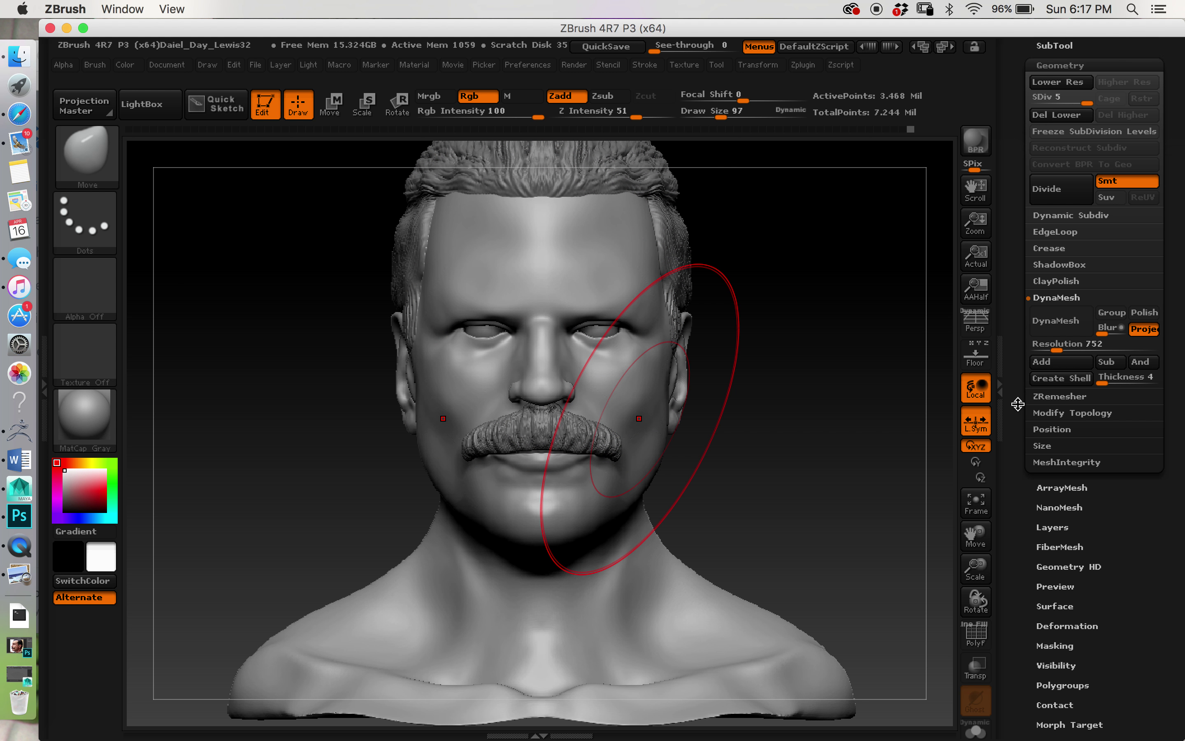
Hide the Mustache subtool and show the Front-Reference1, Front-Reference2, Without-Mustache3 and Without-Mustache2 image subtools.
{"action": "left_click", "coordinate": [1071, 304]}
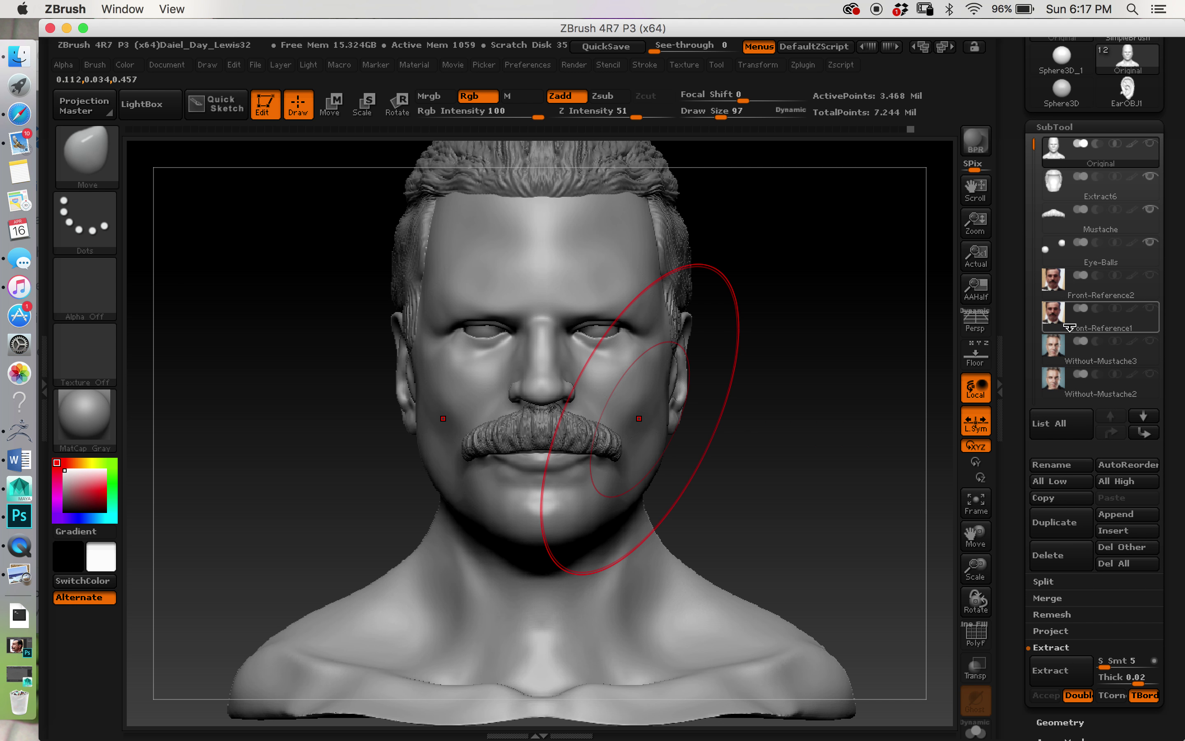
{"action": "left_click", "coordinate": [1150, 210]}
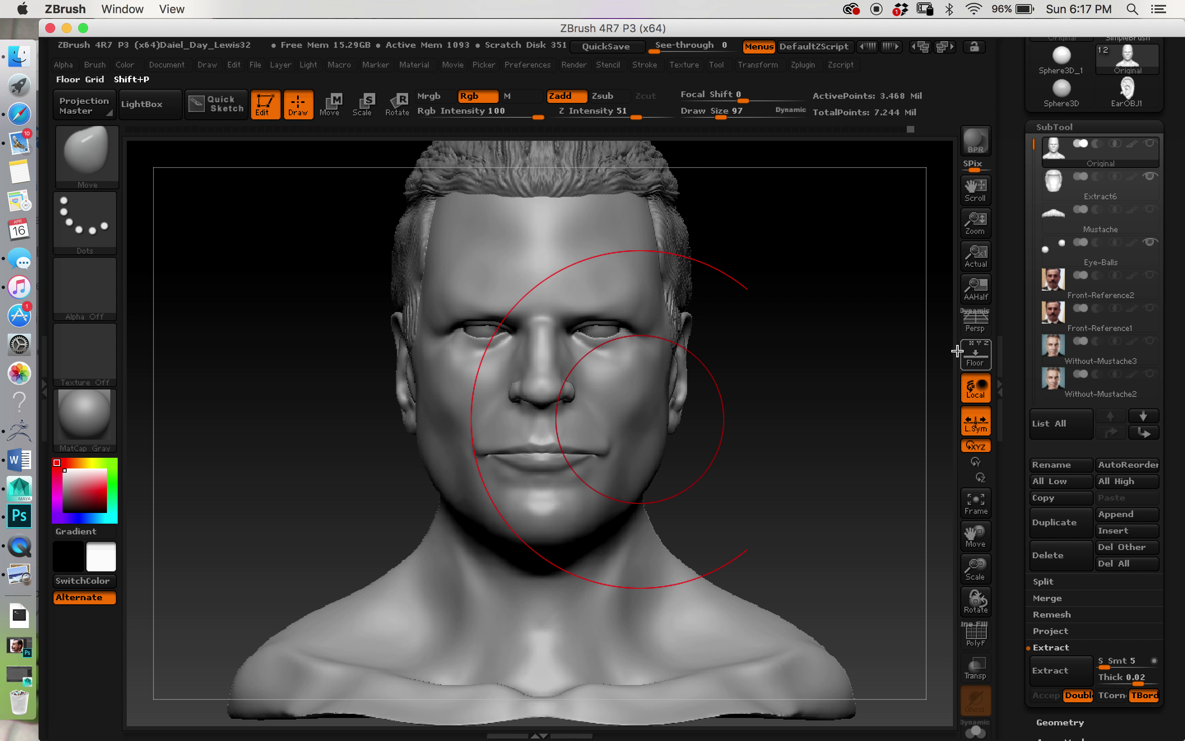
{"action": "left_click_drag", "start_coordinate": [811, 408], "coordinate": [953, 327], "text": "alt"}
{"action": "left_click", "coordinate": [1152, 310]}
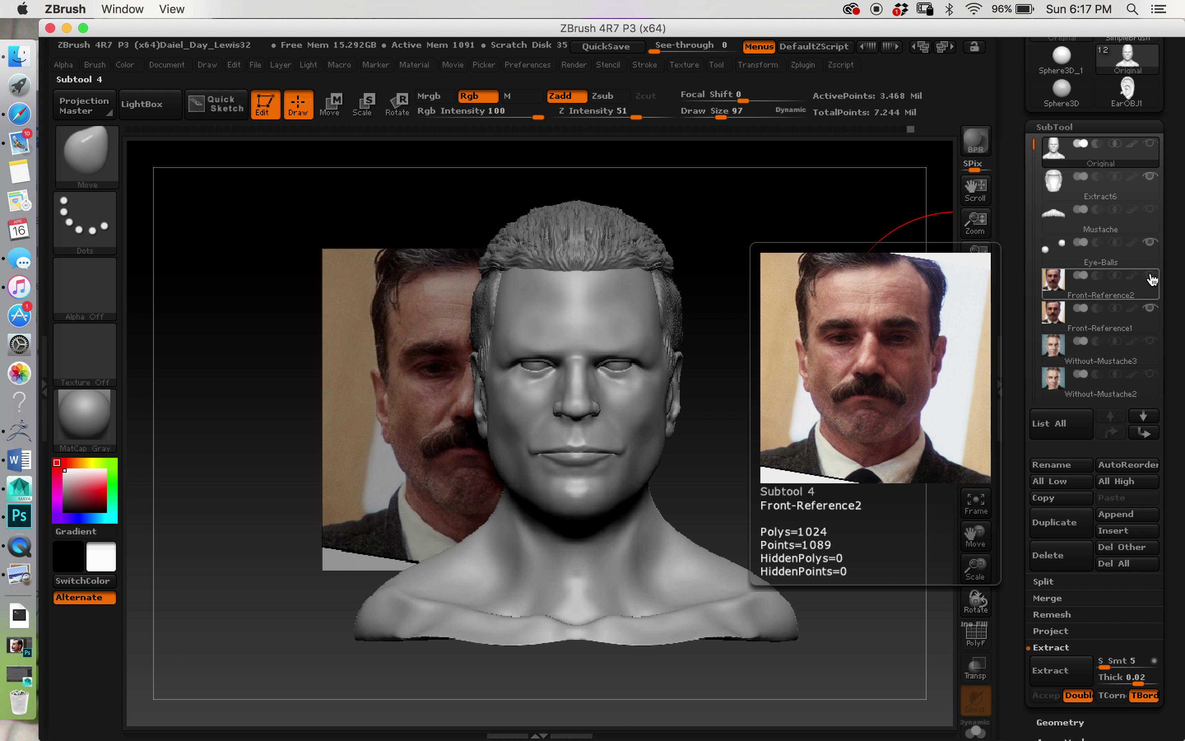
{"action": "left_click", "coordinate": [1143, 358]}
{"action": "left_click", "coordinate": [1150, 343]}
{"action": "left_click", "coordinate": [1129, 393]}
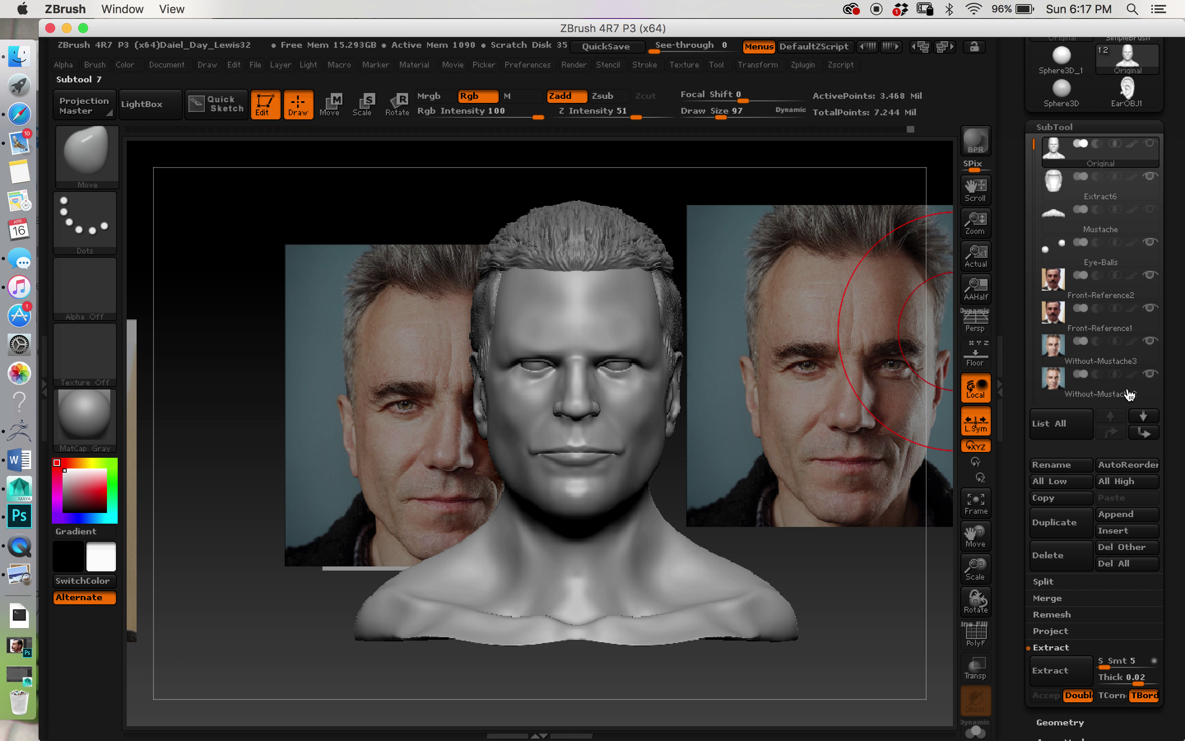
{"action": "left_click_drag", "start_coordinate": [1035, 381], "coordinate": [1039, 250]}
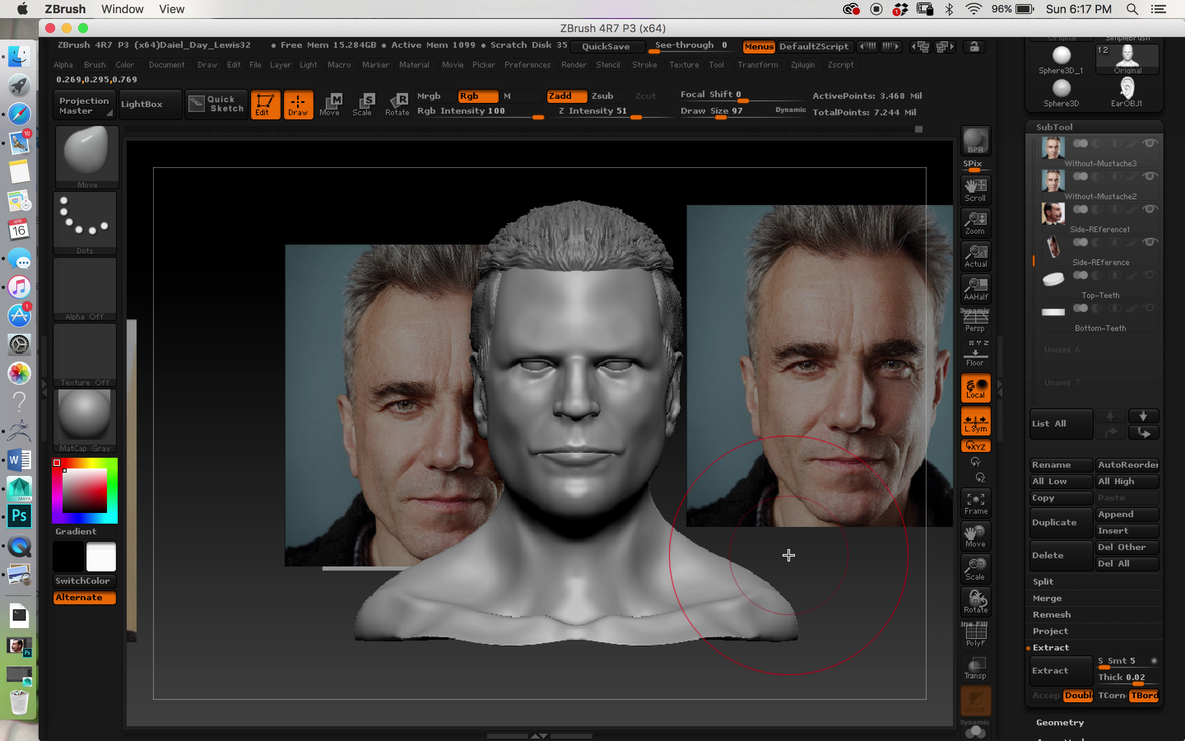
Compare the clean-shaven face with the reference portraits from the front, both up close and with all image planes in view.
{"action": "mouse_move", "coordinate": [760, 491]}
{"action": "left_mouse_down"}
{"action": "mouse_move", "coordinate": [767, 571]}
{"action": "mouse_move", "coordinate": [756, 484]}
{"action": "mouse_move", "coordinate": [755, 623]}
{"action": "mouse_move", "coordinate": [772, 561]}
{"action": "mouse_move", "coordinate": [844, 582]}
{"action": "left_mouse_up"}
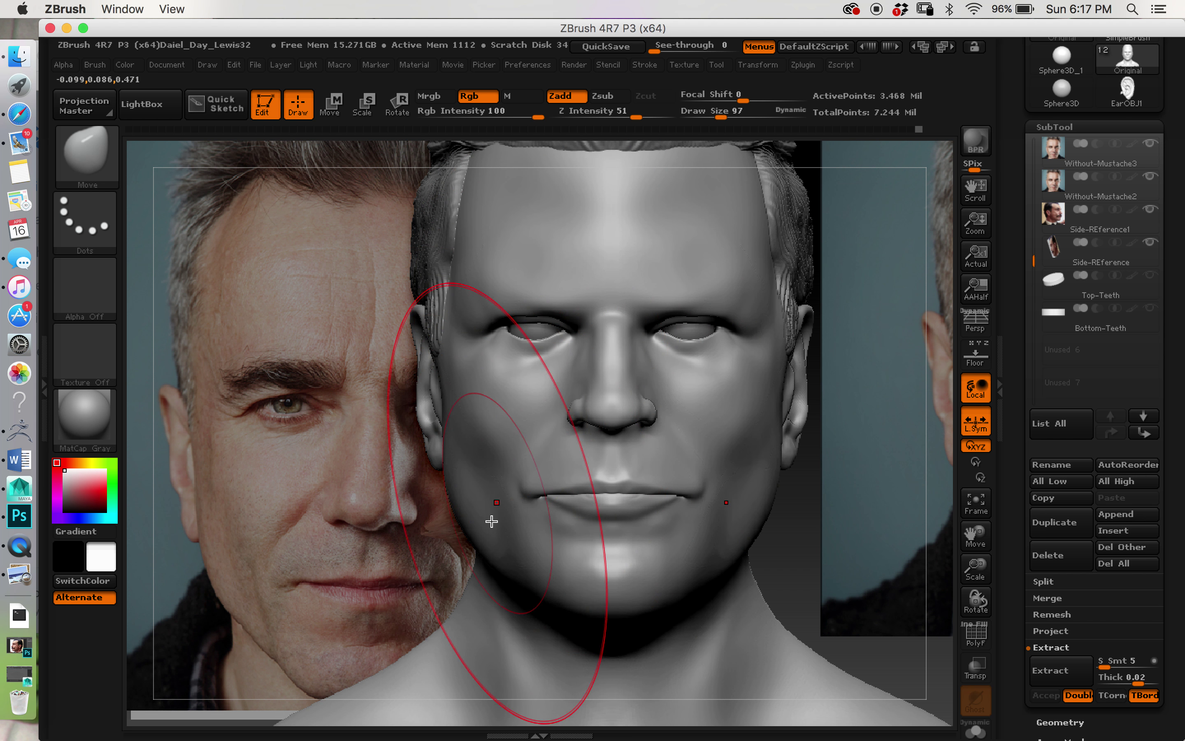
{"action": "right_click_drag", "start_coordinate": [571, 545], "coordinate": [528, 411], "text": "alt"}
{"action": "left_click_drag", "start_coordinate": [697, 430], "coordinate": [695, 438], "text": "alt"}
{"action": "right_click_drag", "start_coordinate": [695, 437], "coordinate": [680, 411], "text": "alt"}
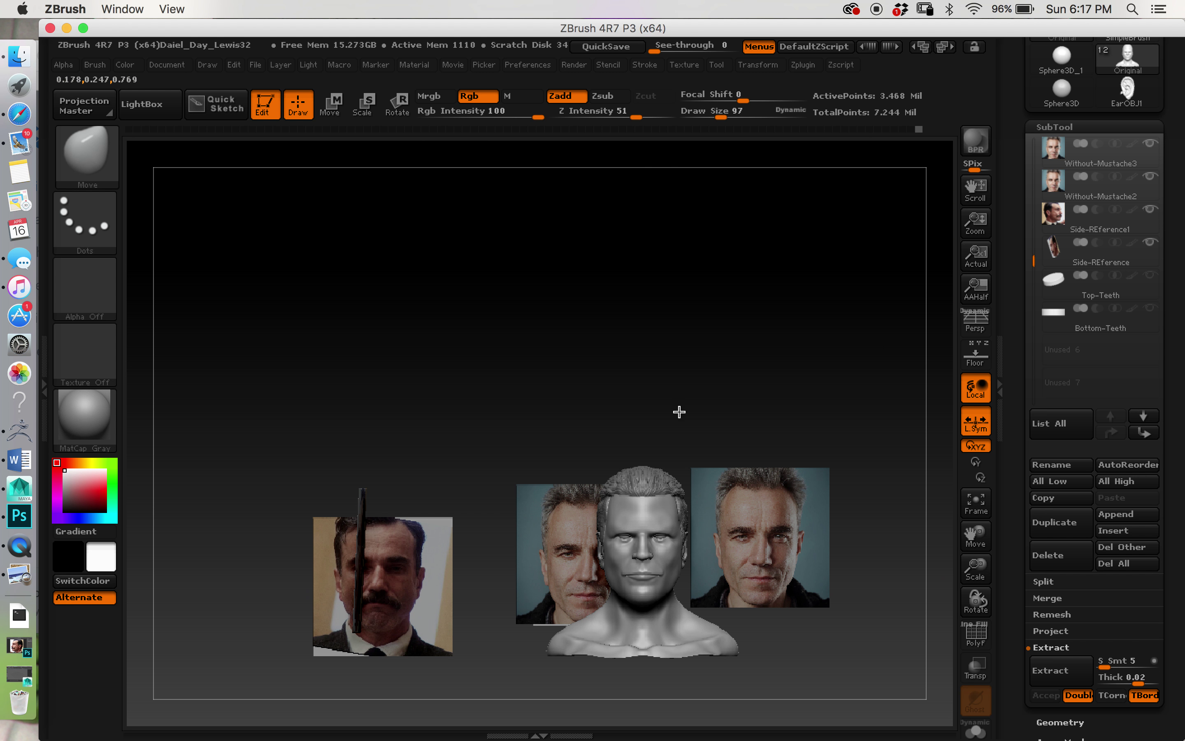
{"action": "mouse_move", "coordinate": [439, 569]}
{"action": "right_mouse_down"}
{"action": "mouse_move", "coordinate": [595, 592]}
{"action": "mouse_move", "coordinate": [602, 587]}
{"action": "mouse_move", "coordinate": [529, 569]}
{"action": "mouse_move", "coordinate": [555, 521]}
{"action": "mouse_move", "coordinate": [587, 688]}
{"action": "mouse_move", "coordinate": [821, 555]}
{"action": "right_mouse_up"}
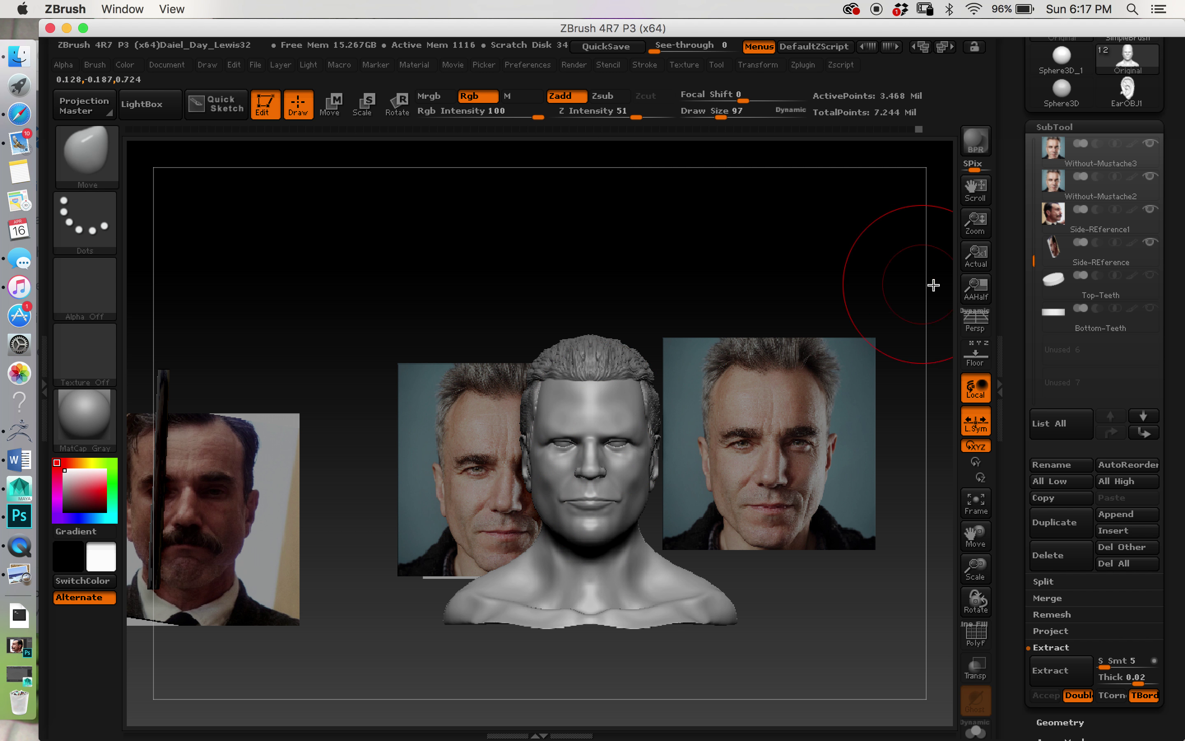
Hide the Without-Mustache2 subtool and compare the bust's face, profile, jaw and neck with the remaining front and side references.
{"action": "left_click", "coordinate": [1150, 178]}
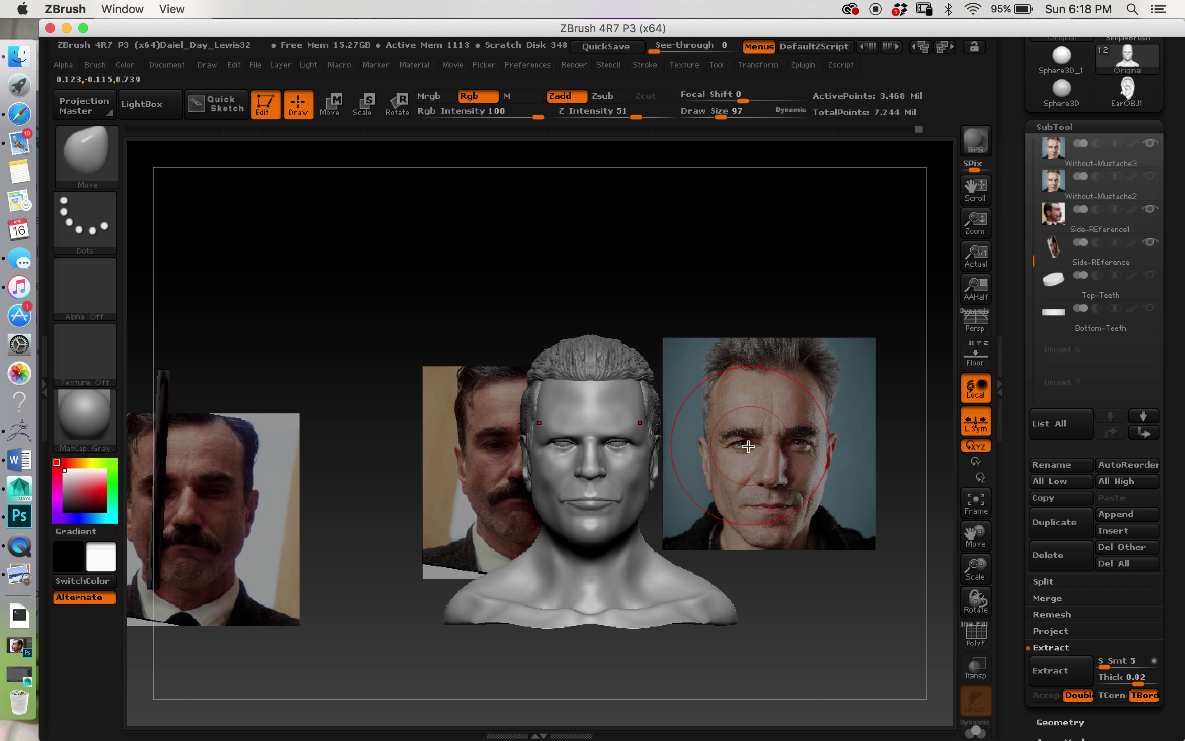
{"action": "mouse_move", "coordinate": [726, 446]}
{"action": "left_mouse_down"}
{"action": "mouse_move", "coordinate": [714, 484]}
{"action": "mouse_move", "coordinate": [724, 640]}
{"action": "mouse_move", "coordinate": [720, 577]}
{"action": "mouse_move", "coordinate": [653, 423]}
{"action": "mouse_move", "coordinate": [602, 357]}
{"action": "left_mouse_up"}
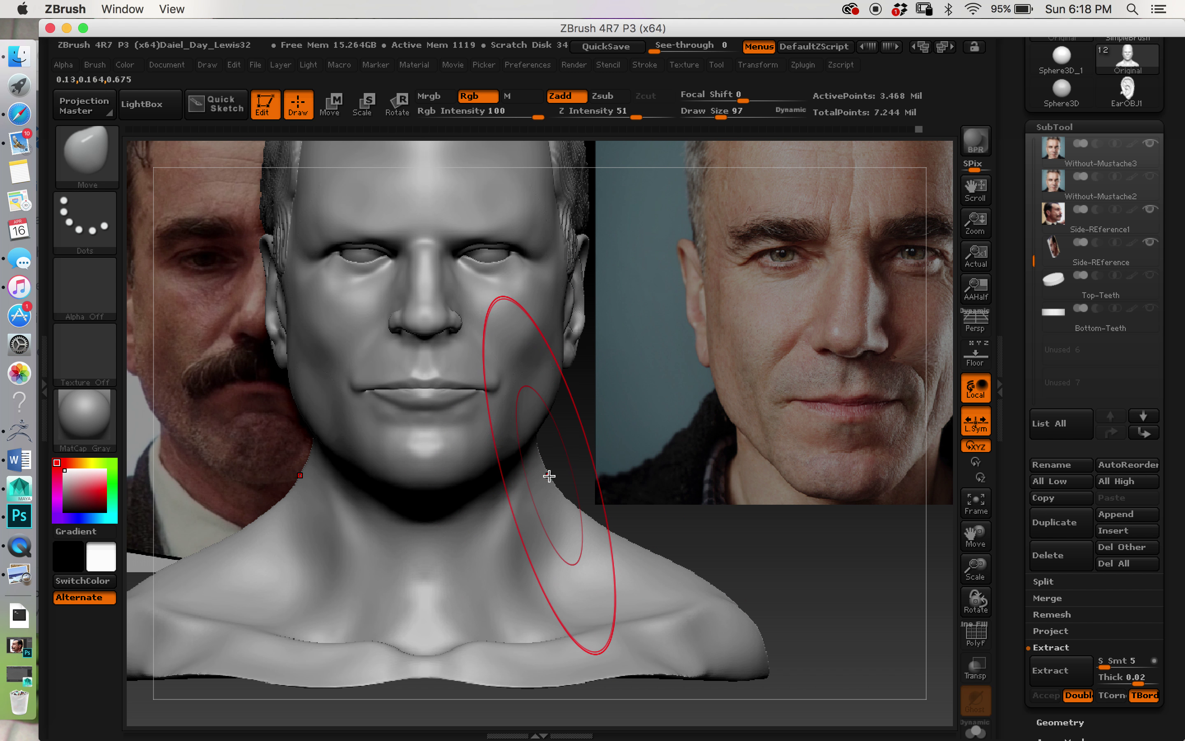
{"action": "mouse_move", "coordinate": [563, 495]}
{"action": "left_mouse_down"}
{"action": "mouse_move", "coordinate": [664, 489]}
{"action": "mouse_move", "coordinate": [669, 471]}
{"action": "mouse_move", "coordinate": [567, 496]}
{"action": "mouse_move", "coordinate": [564, 444]}
{"action": "mouse_move", "coordinate": [538, 394]}
{"action": "left_mouse_up"}
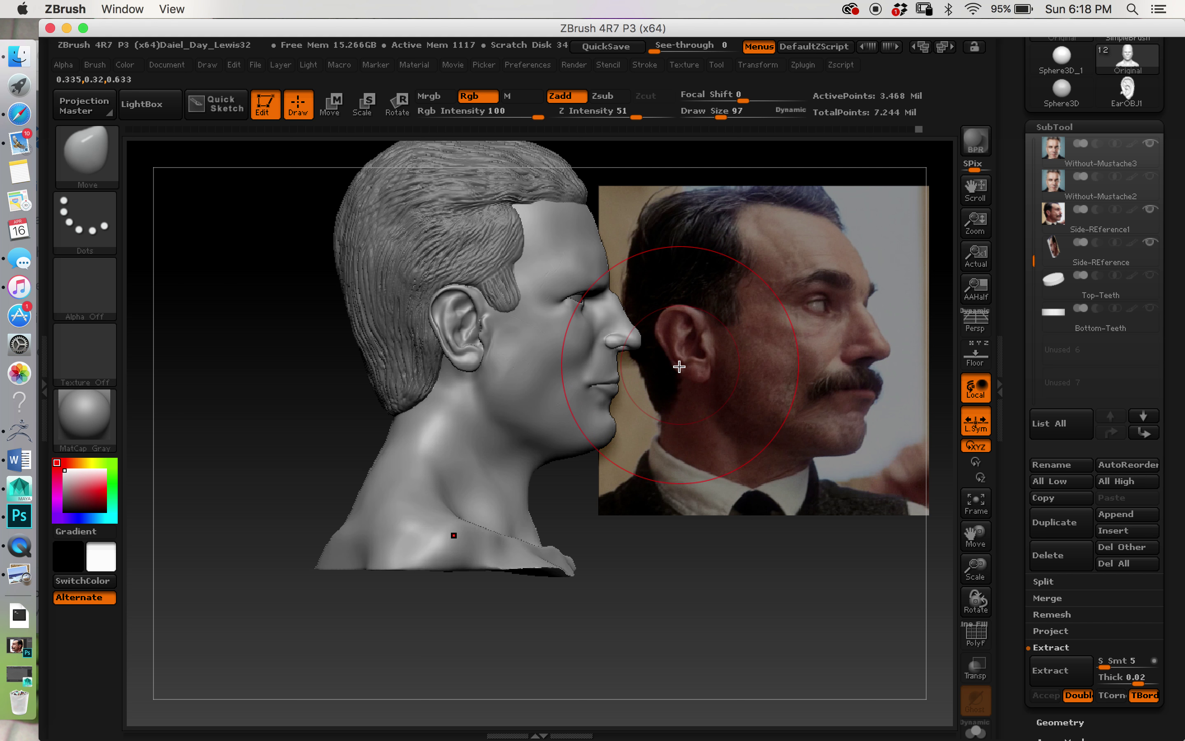
{"action": "mouse_move", "coordinate": [678, 389]}
{"action": "left_mouse_down"}
{"action": "mouse_move", "coordinate": [561, 431]}
{"action": "mouse_move", "coordinate": [564, 443]}
{"action": "mouse_move", "coordinate": [624, 421]}
{"action": "mouse_move", "coordinate": [635, 402]}
{"action": "mouse_move", "coordinate": [562, 427]}
{"action": "mouse_move", "coordinate": [727, 431]}
{"action": "mouse_move", "coordinate": [617, 436]}
{"action": "mouse_move", "coordinate": [507, 360]}
{"action": "left_mouse_up"}
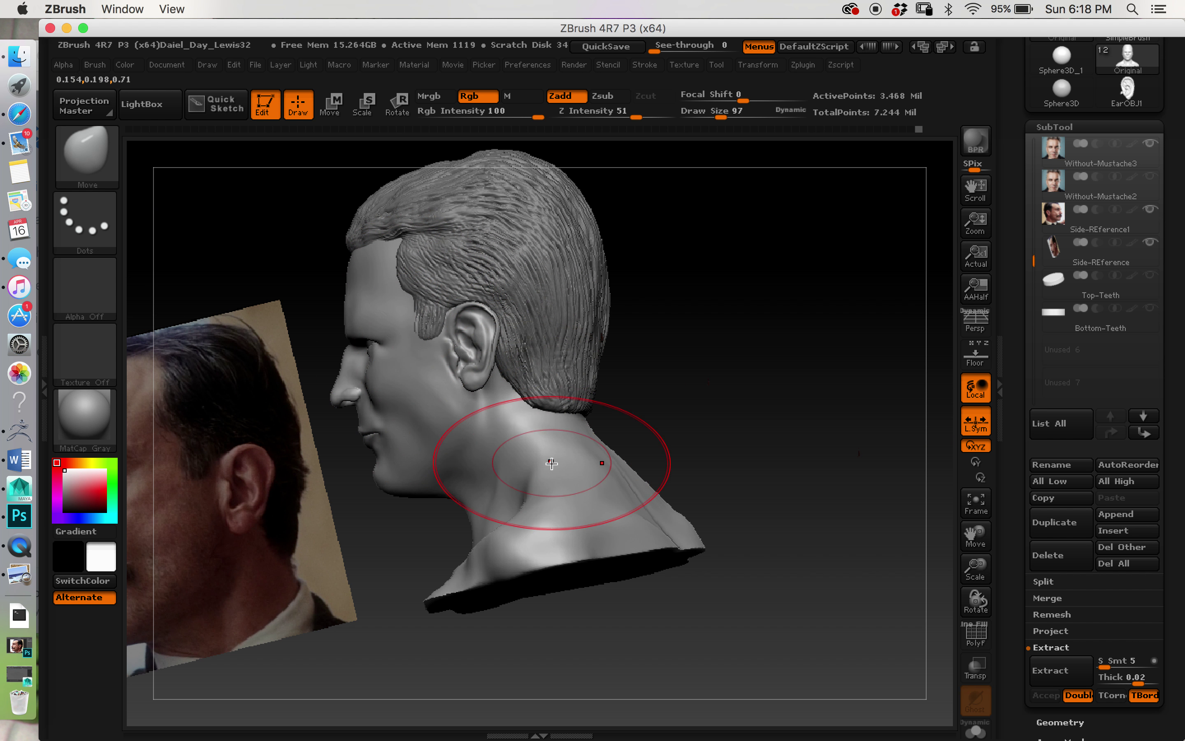
{"action": "mouse_move", "coordinate": [552, 463]}
{"action": "left_mouse_down"}
{"action": "mouse_move", "coordinate": [697, 430]}
{"action": "mouse_move", "coordinate": [706, 424]}
{"action": "mouse_move", "coordinate": [645, 449]}
{"action": "mouse_move", "coordinate": [733, 397]}
{"action": "mouse_move", "coordinate": [756, 476]}
{"action": "mouse_move", "coordinate": [735, 460]}
{"action": "left_mouse_up"}
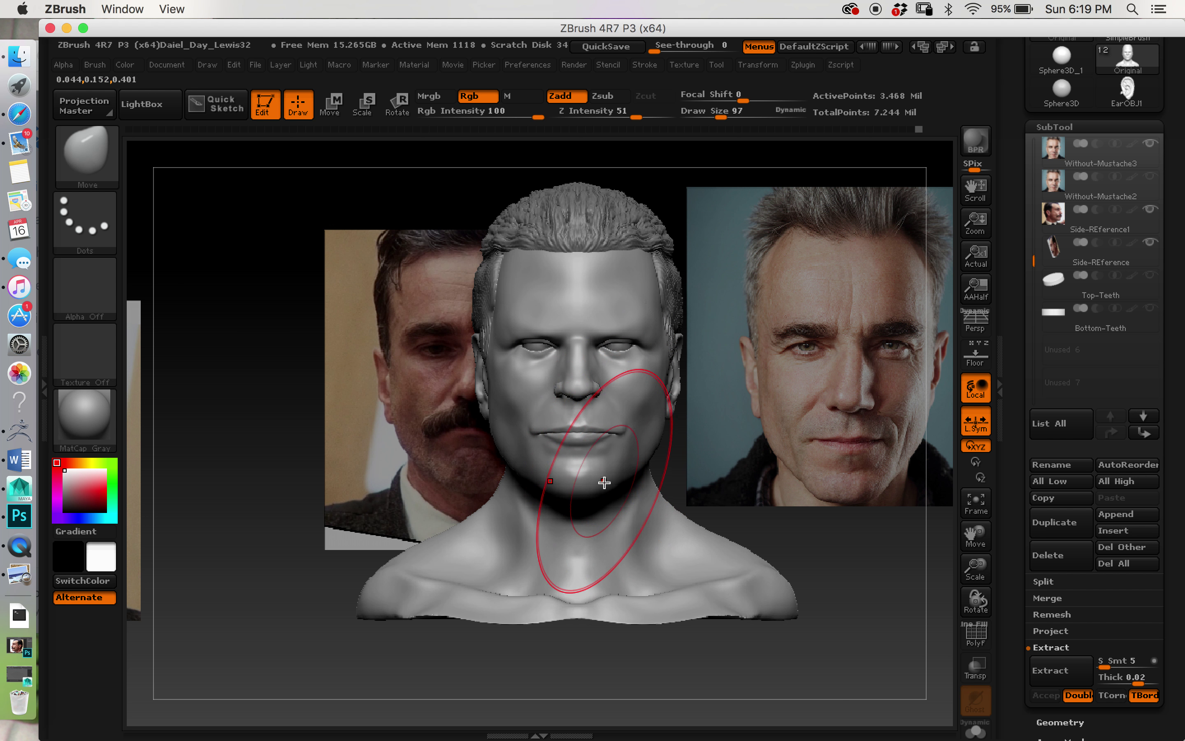
{"action": "left_click_drag", "start_coordinate": [625, 503], "coordinate": [684, 479]}
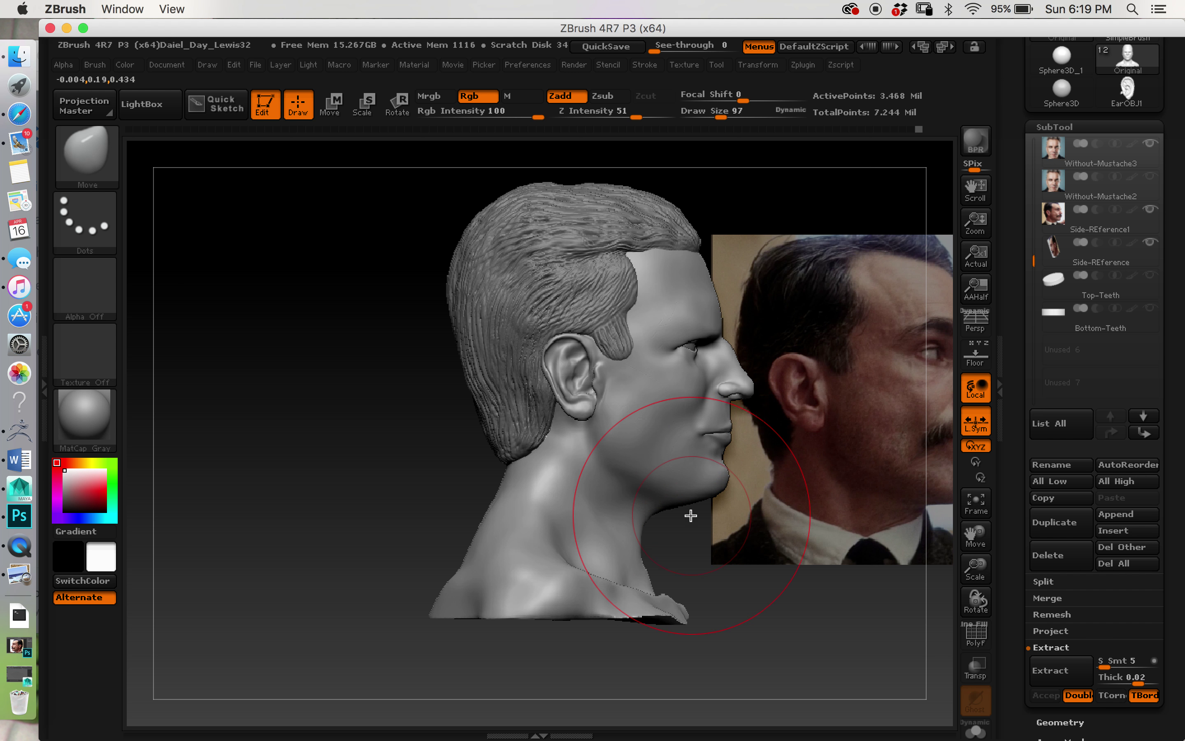
{"action": "left_click_drag", "start_coordinate": [698, 539], "coordinate": [755, 566], "text": "alt"}
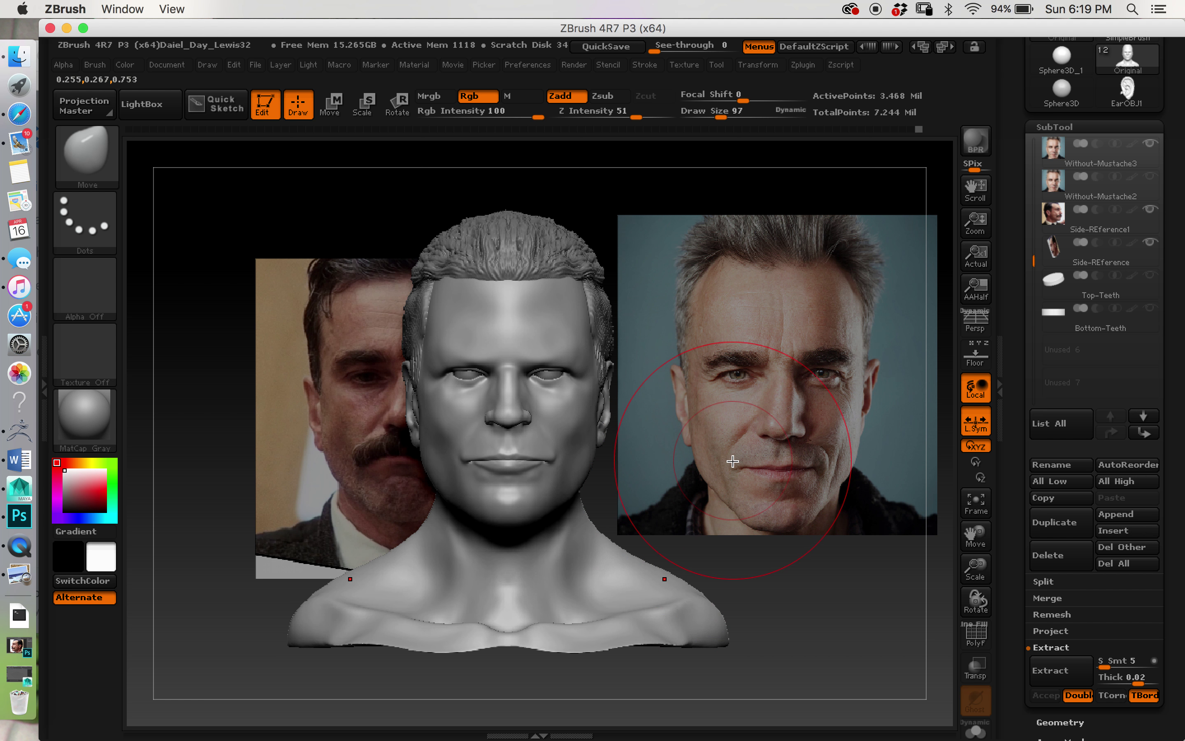